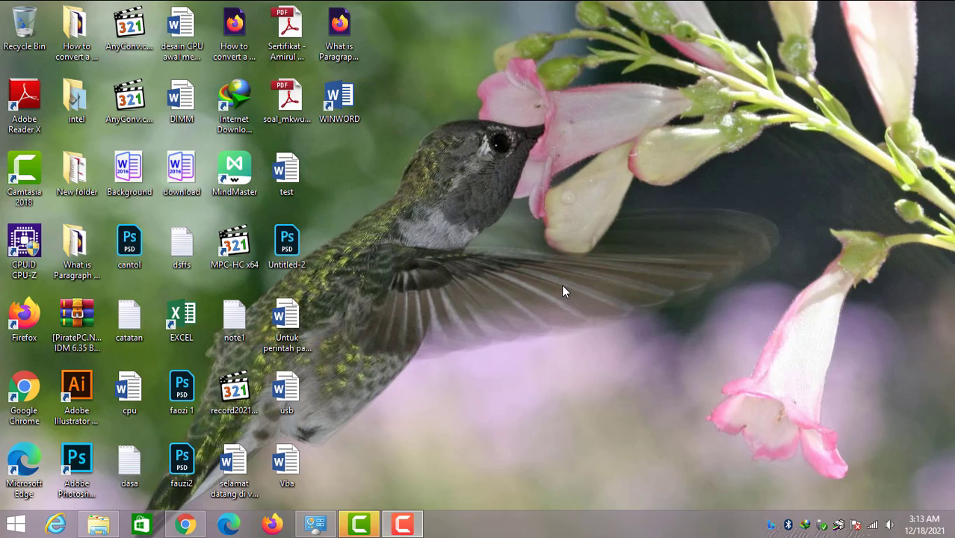
Start Word and create a blank document
{"action": "double_click", "coordinate": [363, 116]}
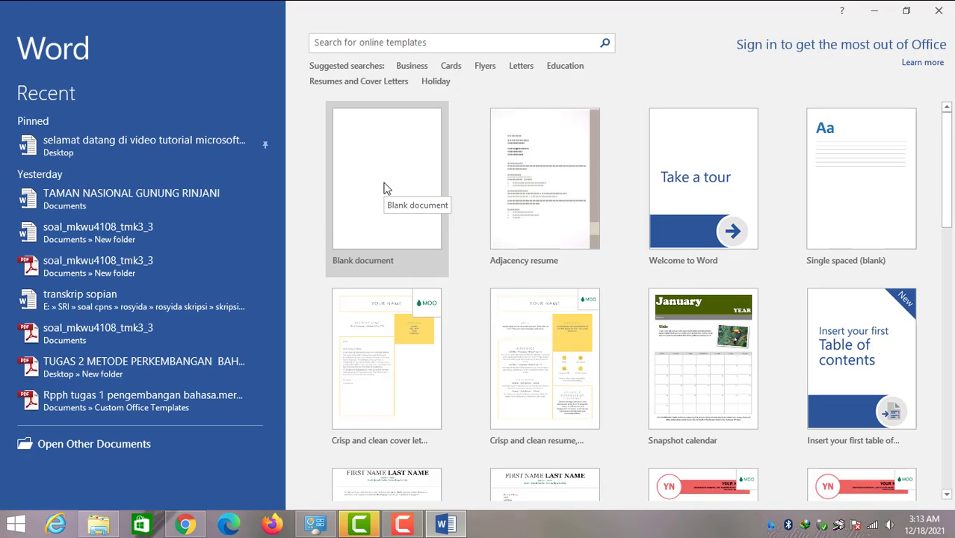
{"action": "left_click", "coordinate": [384, 189]}
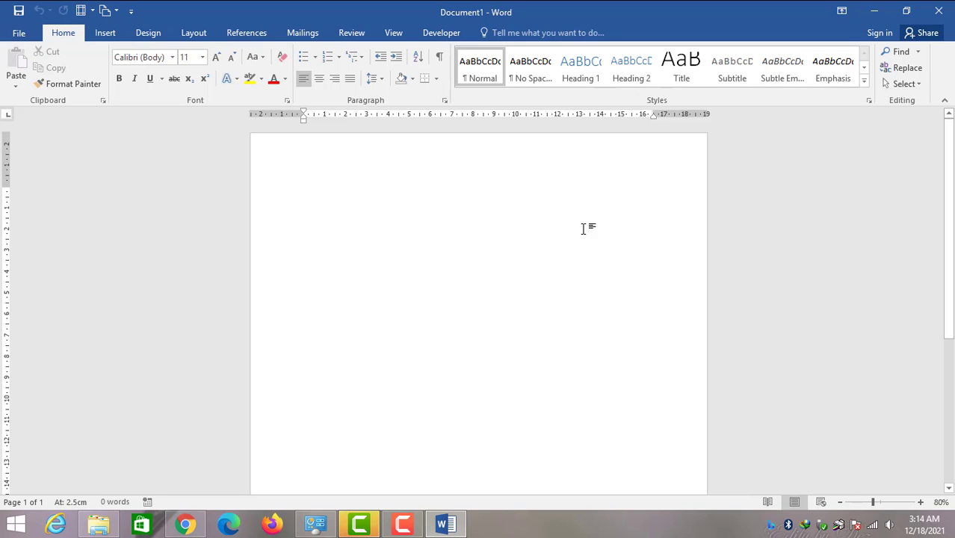
Insert the picture field-gcfb7a34fc_1920 from the Downloads folder into the document
{"action": "left_click", "coordinate": [105, 34]}
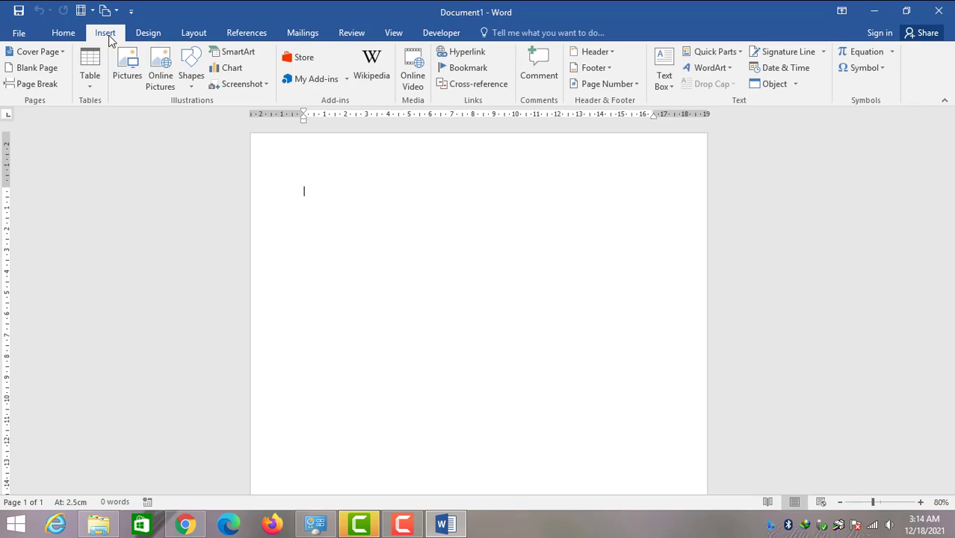
{"action": "left_click", "coordinate": [129, 73]}
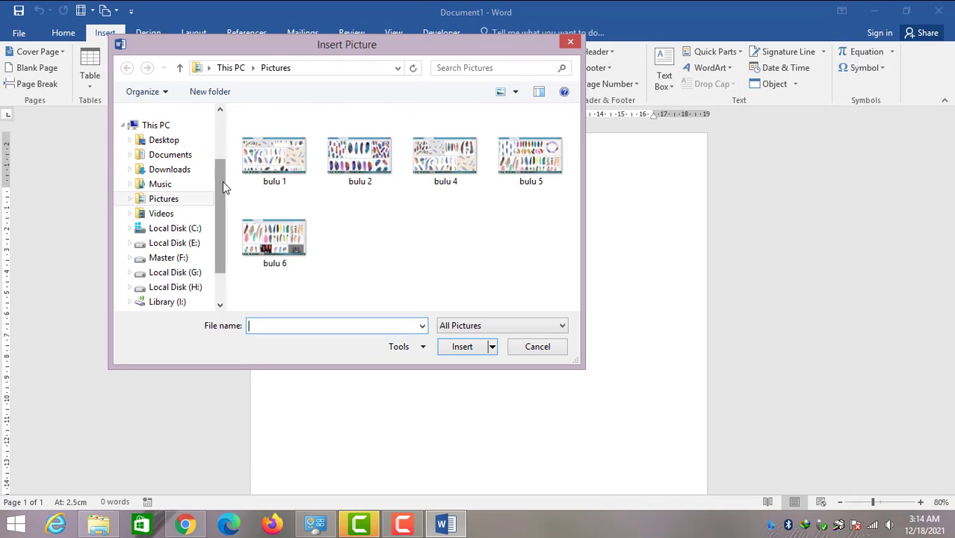
{"action": "left_click", "coordinate": [192, 171]}
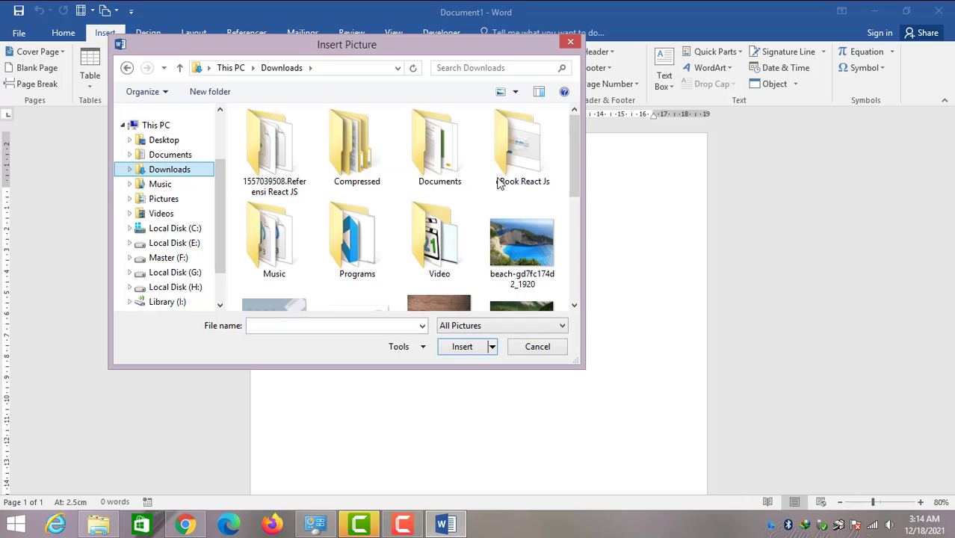
{"action": "left_click_drag", "start_coordinate": [575, 138], "coordinate": [578, 192]}
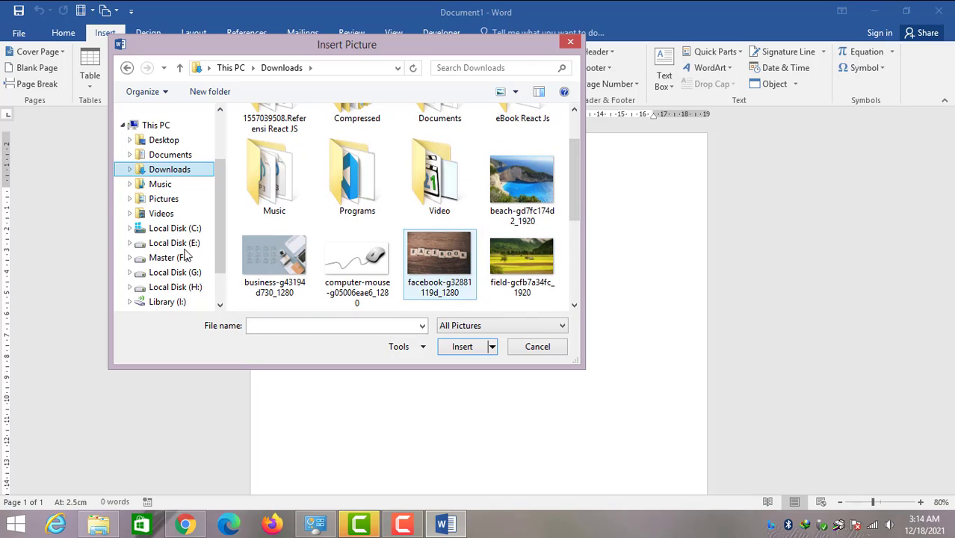
{"action": "left_click", "coordinate": [532, 291]}
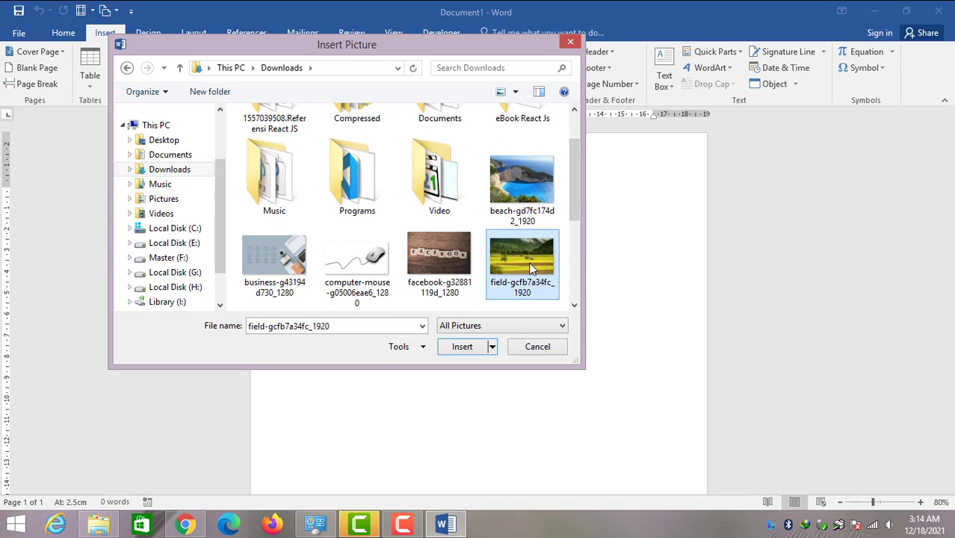
{"action": "left_click", "coordinate": [469, 349]}
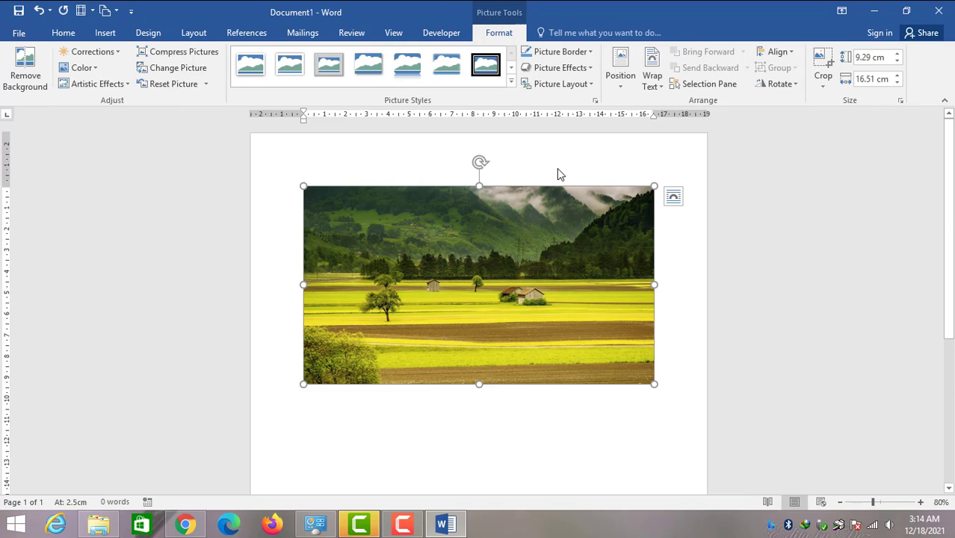
Shrink the landscape picture slightly in proportion from its lower-right corner, then deselect it
{"action": "left_click", "coordinate": [651, 304]}
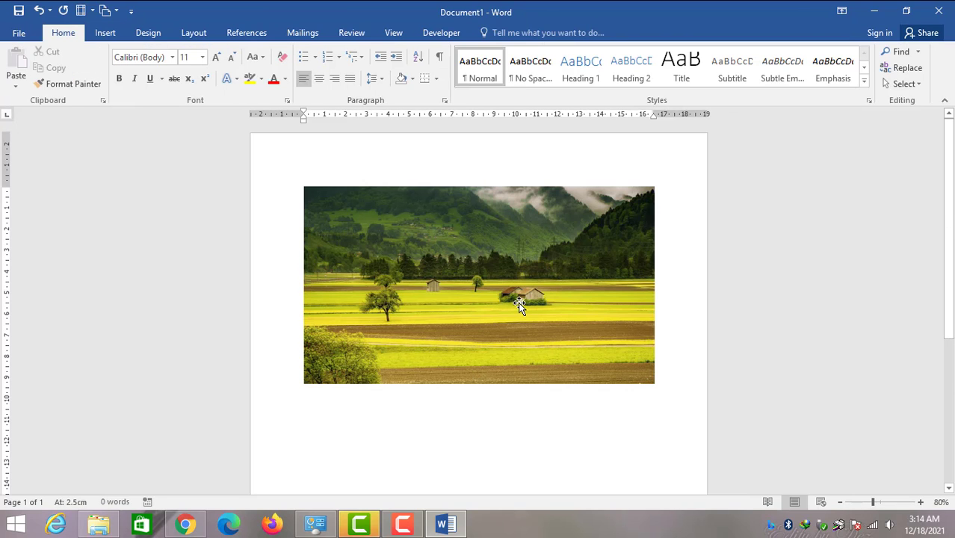
{"action": "left_click", "coordinate": [580, 326]}
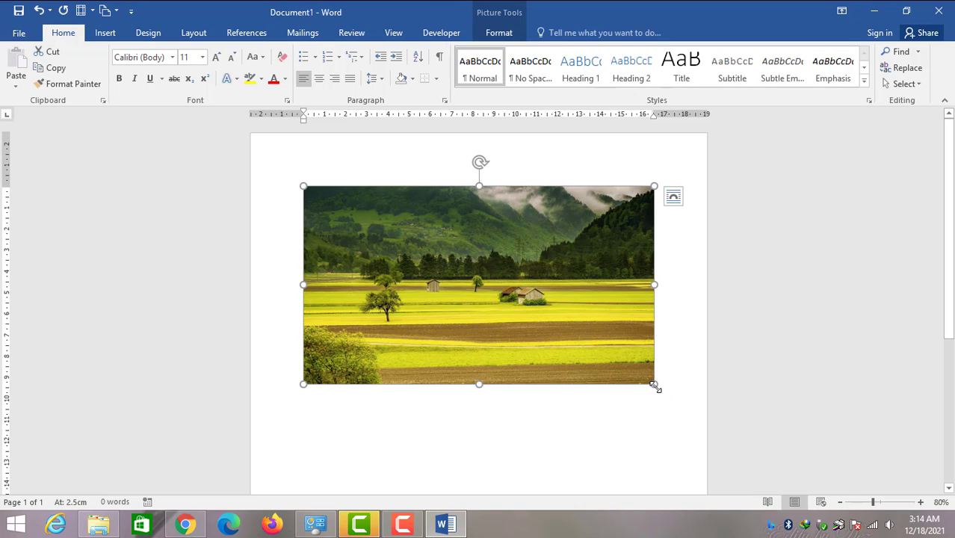
{"action": "mouse_move", "coordinate": [649, 381]}
{"action": "left_mouse_down"}
{"action": "mouse_move", "coordinate": [616, 345]}
{"action": "mouse_move", "coordinate": [649, 378]}
{"action": "left_mouse_up"}
{"action": "left_click", "coordinate": [690, 296]}
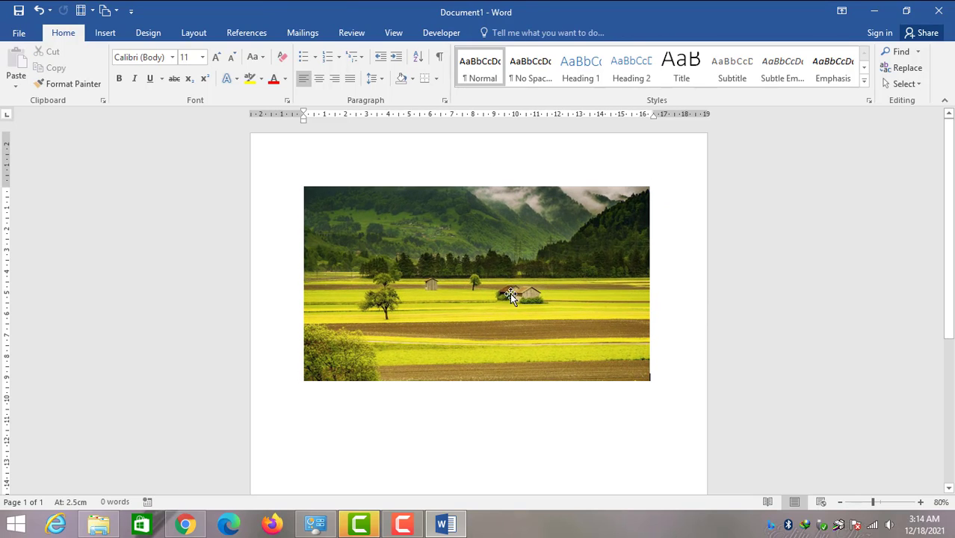
Stretch the landscape picture's height from its lower and upper edges and undo the last stretch
{"action": "left_click", "coordinate": [510, 292]}
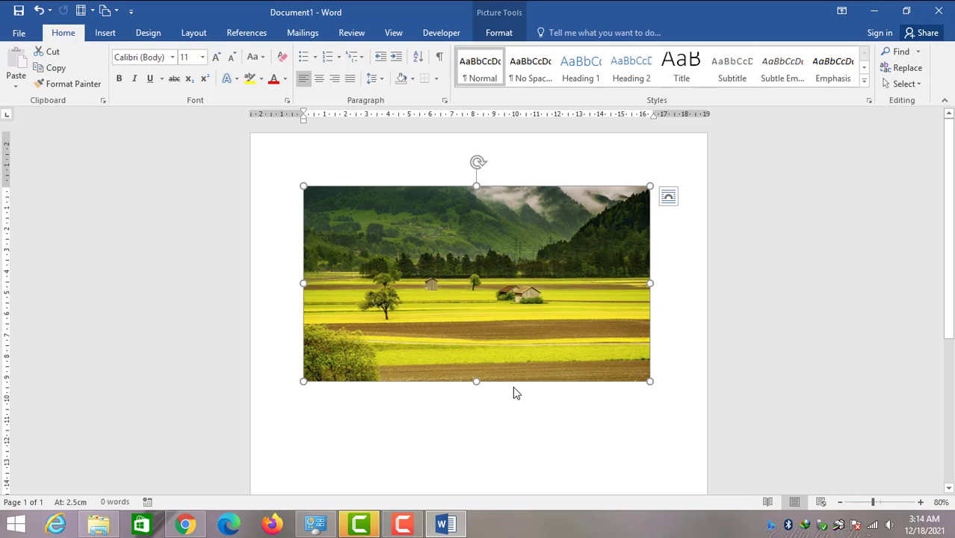
{"action": "left_click_drag", "start_coordinate": [474, 381], "coordinate": [484, 401]}
{"action": "left_click_drag", "start_coordinate": [478, 183], "coordinate": [478, 230]}
{"action": "left_click_drag", "start_coordinate": [481, 197], "coordinate": [508, 179]}
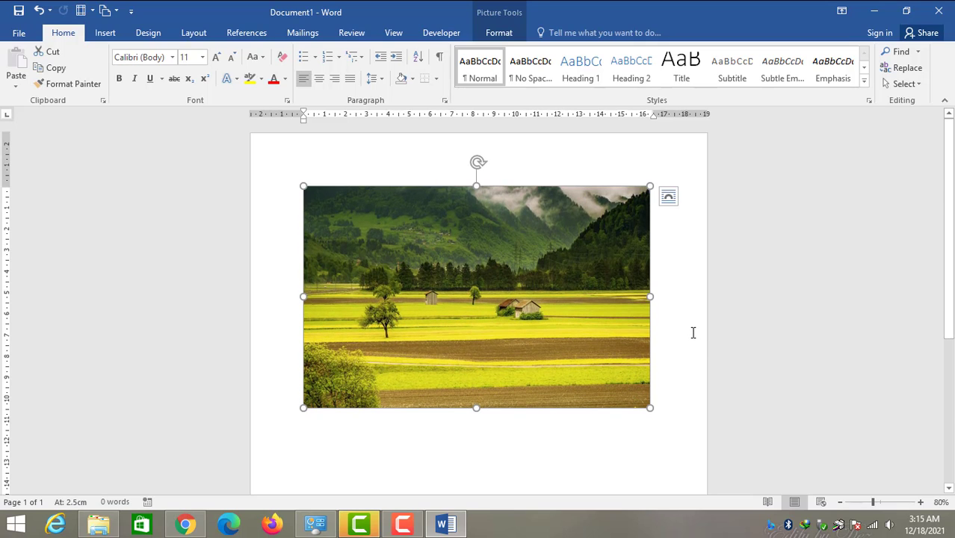
{"action": "key", "text": "ctrl+z"}
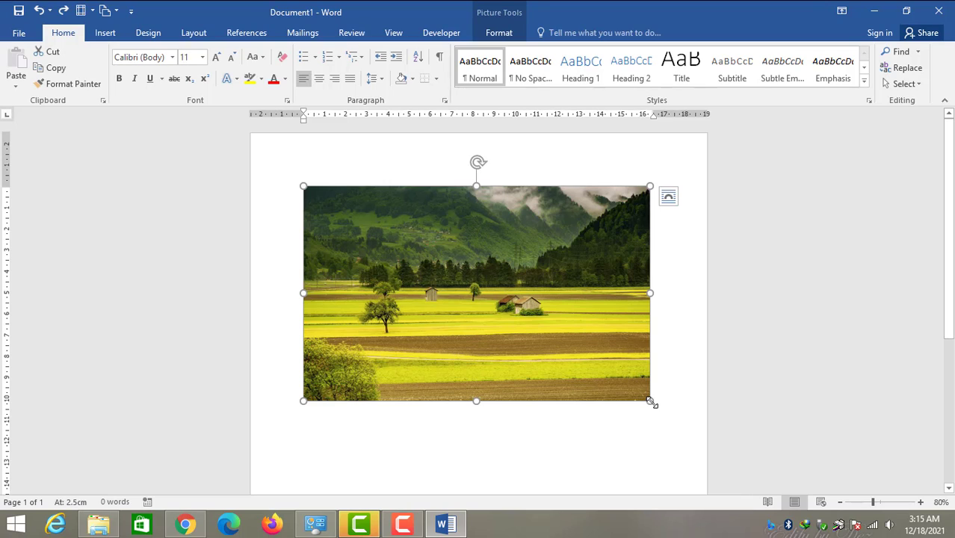
Try resizing the landscape picture from several corners and rotating it, leaving it upright and deselected
{"action": "left_click_drag", "start_coordinate": [650, 401], "coordinate": [630, 381]}
{"action": "mouse_move", "coordinate": [631, 183]}
{"action": "left_mouse_down"}
{"action": "mouse_move", "coordinate": [567, 213]}
{"action": "mouse_move", "coordinate": [617, 185]}
{"action": "mouse_move", "coordinate": [641, 186]}
{"action": "left_mouse_up"}
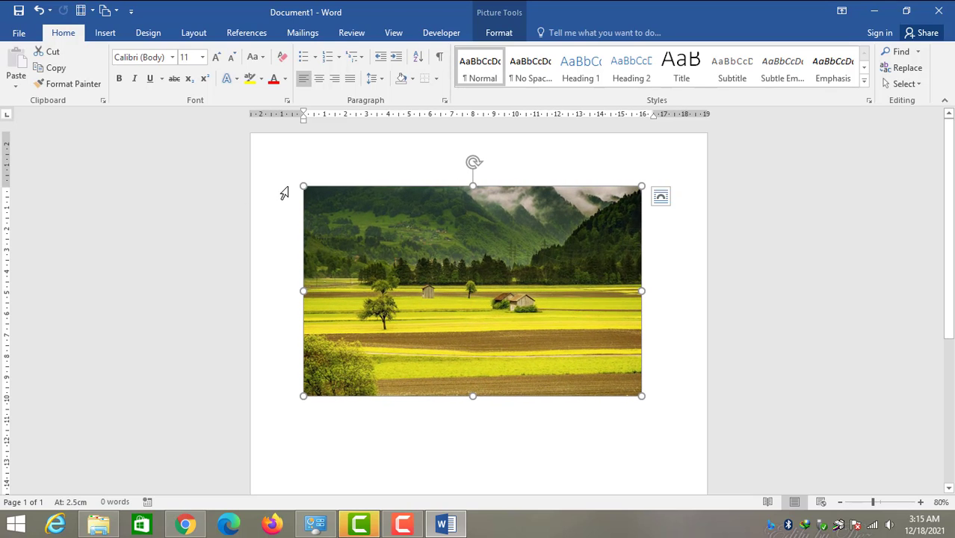
{"action": "mouse_move", "coordinate": [302, 184]}
{"action": "left_mouse_down"}
{"action": "mouse_move", "coordinate": [367, 224]}
{"action": "mouse_move", "coordinate": [313, 183]}
{"action": "left_mouse_up"}
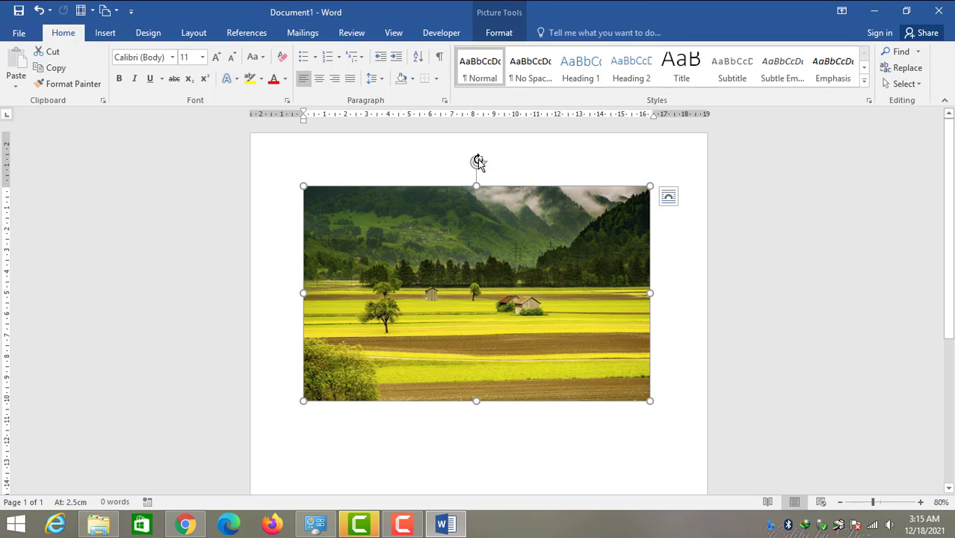
{"action": "mouse_move", "coordinate": [477, 161]}
{"action": "left_mouse_down"}
{"action": "mouse_move", "coordinate": [502, 152]}
{"action": "mouse_move", "coordinate": [531, 168]}
{"action": "mouse_move", "coordinate": [556, 232]}
{"action": "mouse_move", "coordinate": [557, 192]}
{"action": "mouse_move", "coordinate": [508, 160]}
{"action": "mouse_move", "coordinate": [478, 157]}
{"action": "left_mouse_up"}
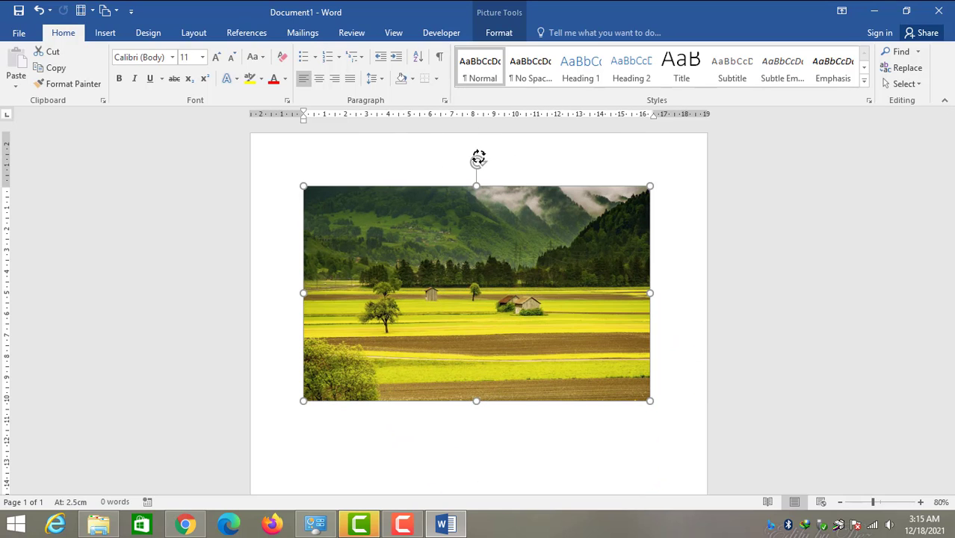
{"action": "left_click", "coordinate": [660, 367]}
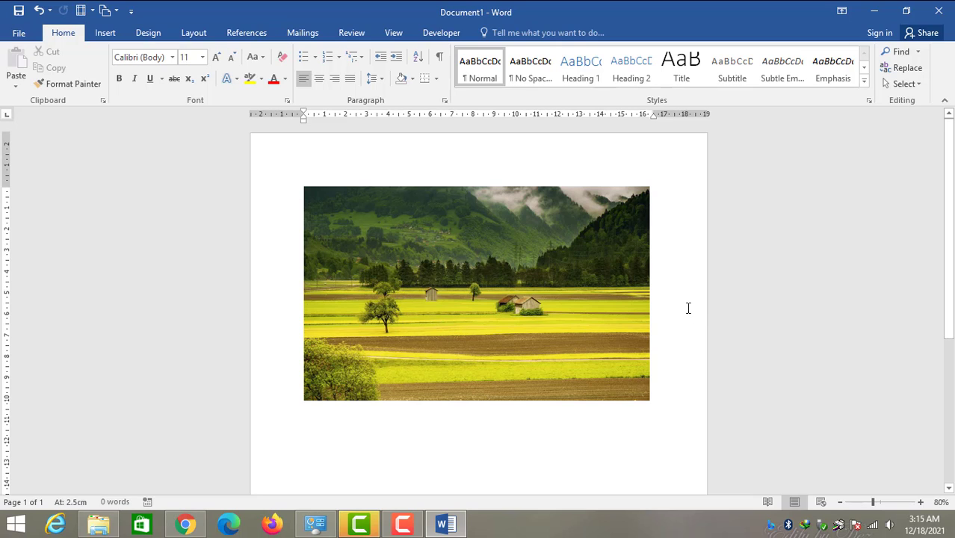
Delete the landscape picture from the page
{"action": "scroll", "coordinate": [688, 308], "scroll_direction": "down", "scroll_amount": 2}
{"action": "scroll", "coordinate": [688, 308], "scroll_direction": "up", "scroll_amount": 2}
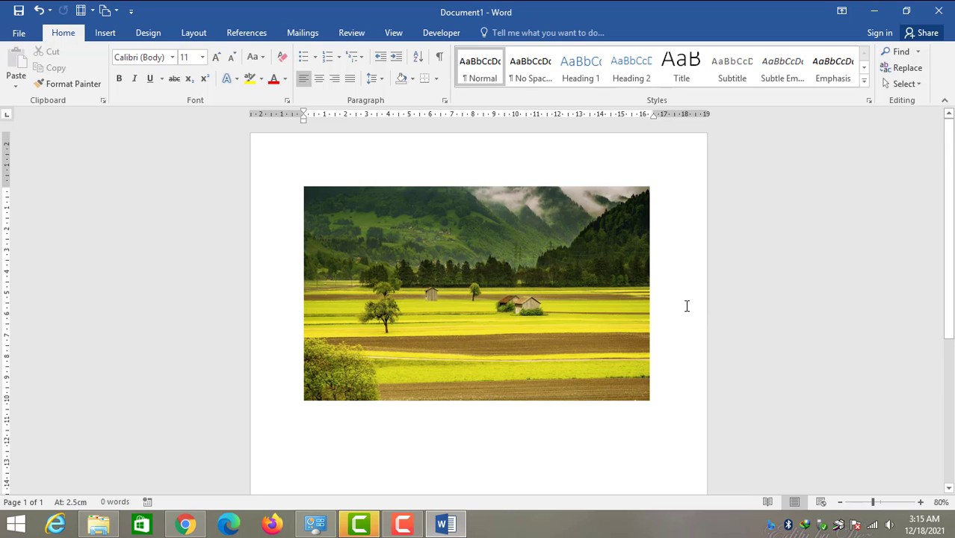
{"action": "left_click", "coordinate": [451, 230]}
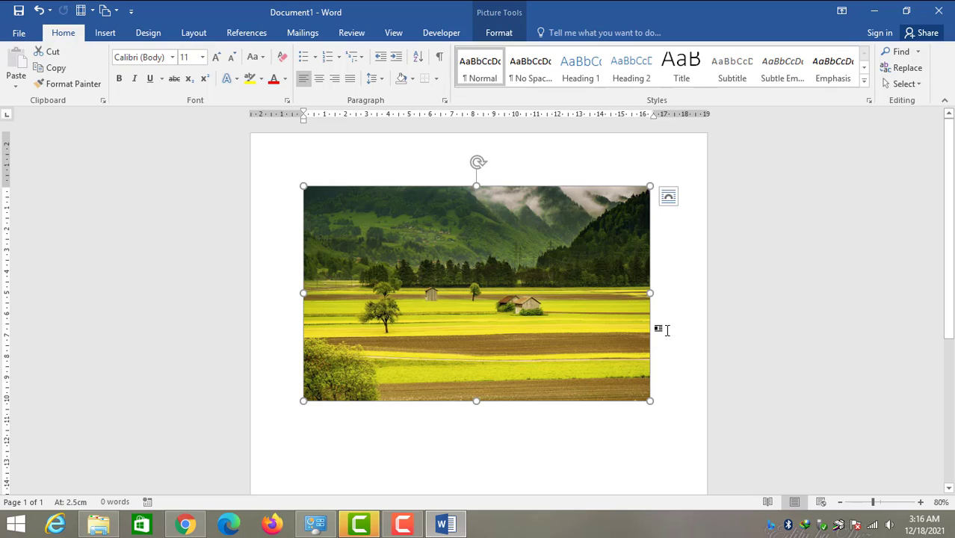
{"action": "left_click", "coordinate": [695, 412]}
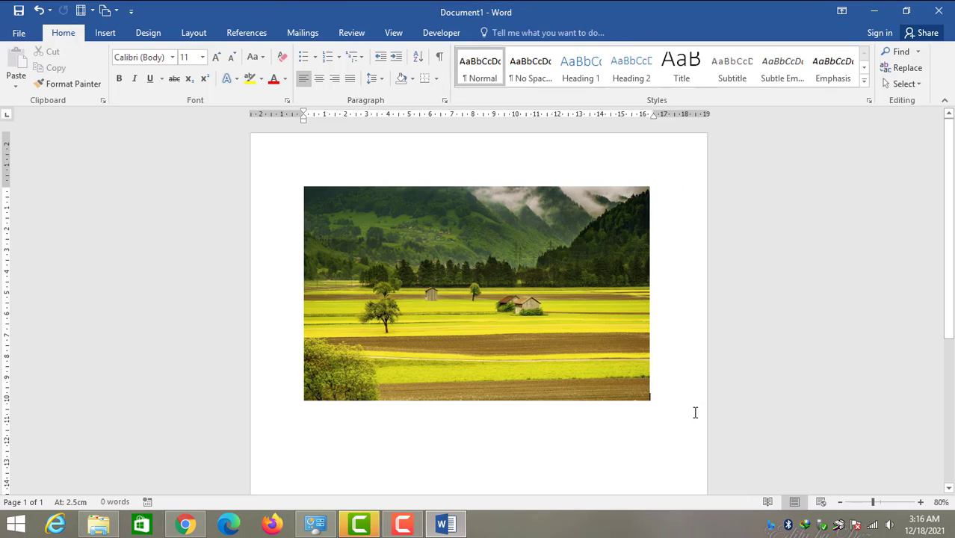
{"action": "left_click", "coordinate": [510, 298]}
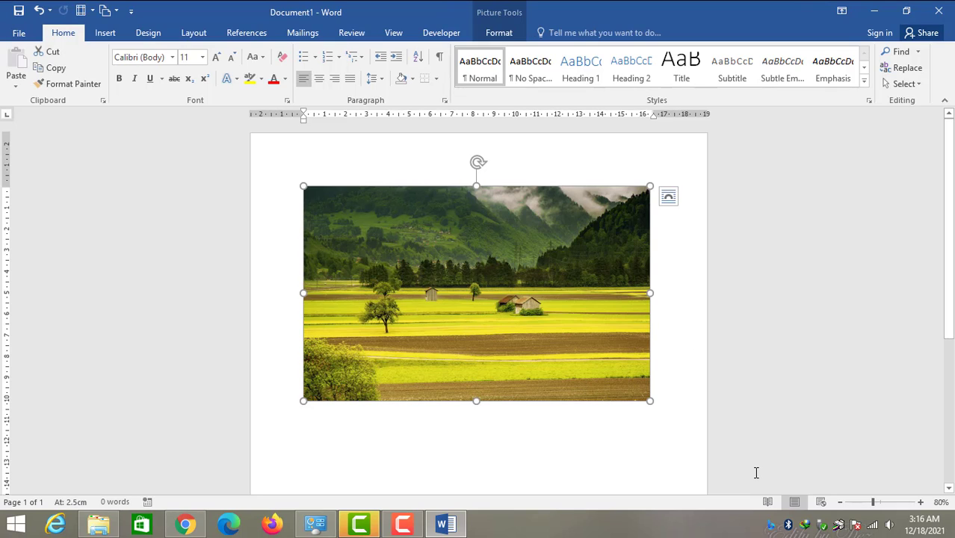
{"action": "key", "text": "Delete"}
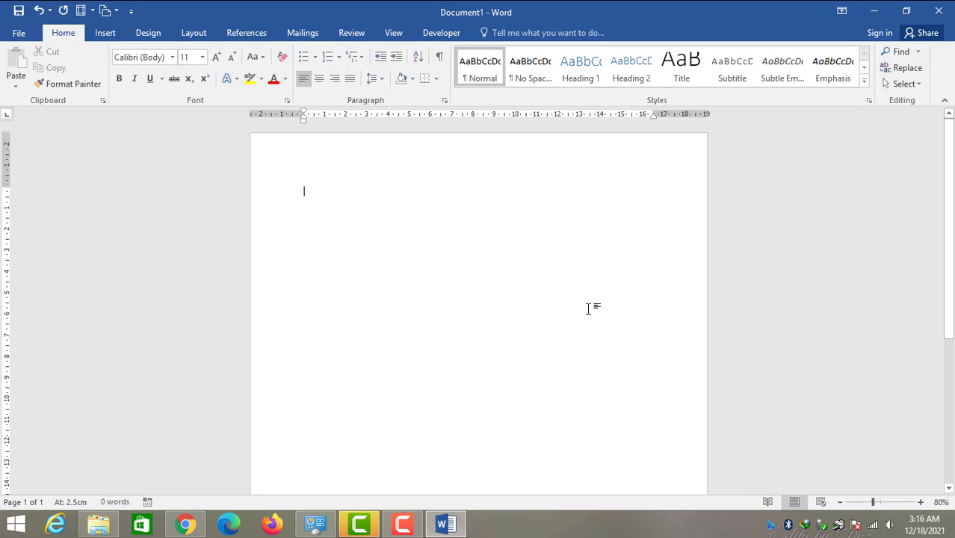
Browse the Animals category of Bing's online pictures, turning the Creative Commons only filter off and back on
{"action": "left_click", "coordinate": [106, 33]}
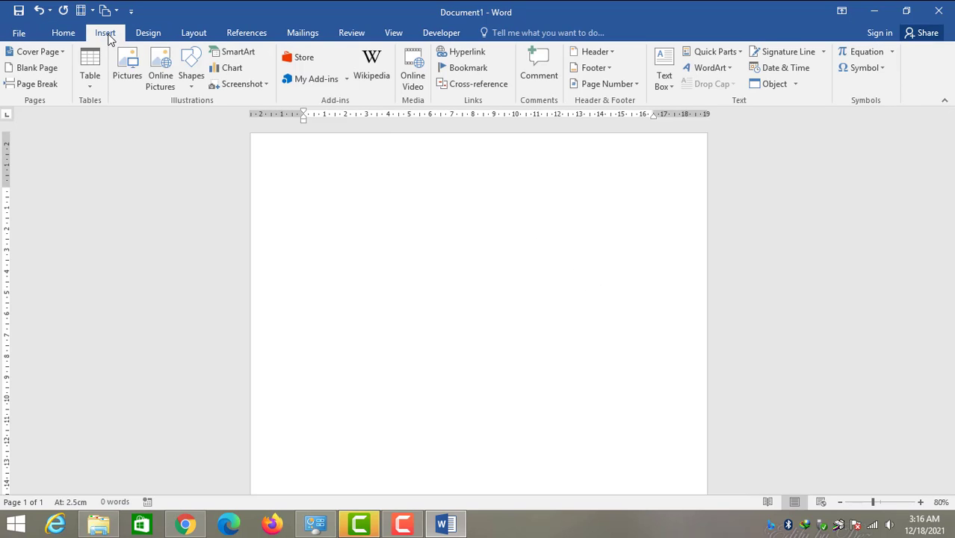
{"action": "left_click", "coordinate": [162, 77]}
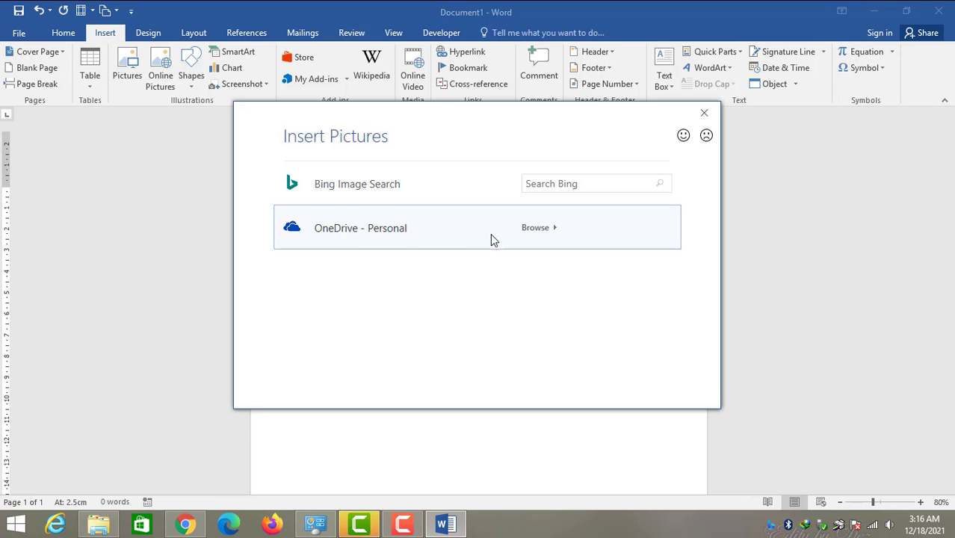
{"action": "left_click", "coordinate": [355, 191]}
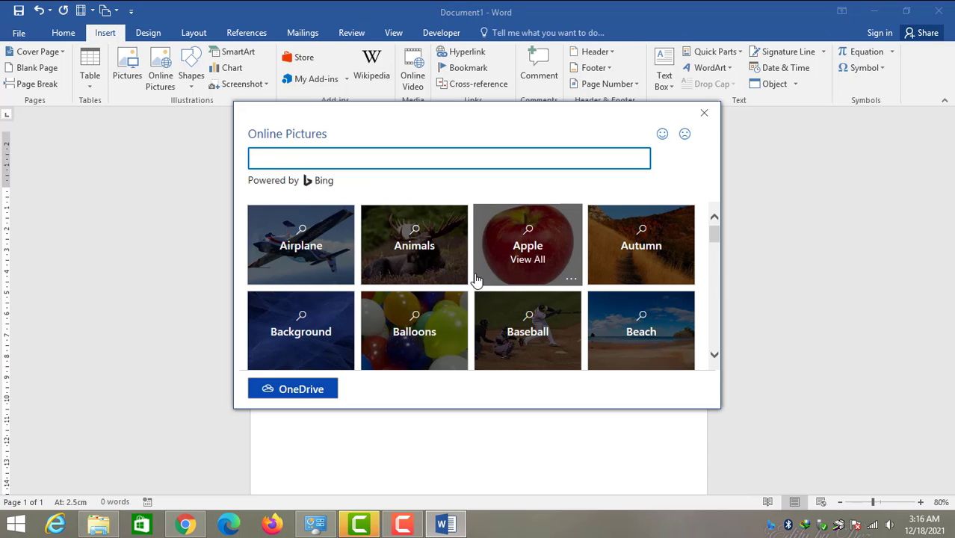
{"action": "left_click", "coordinate": [415, 255]}
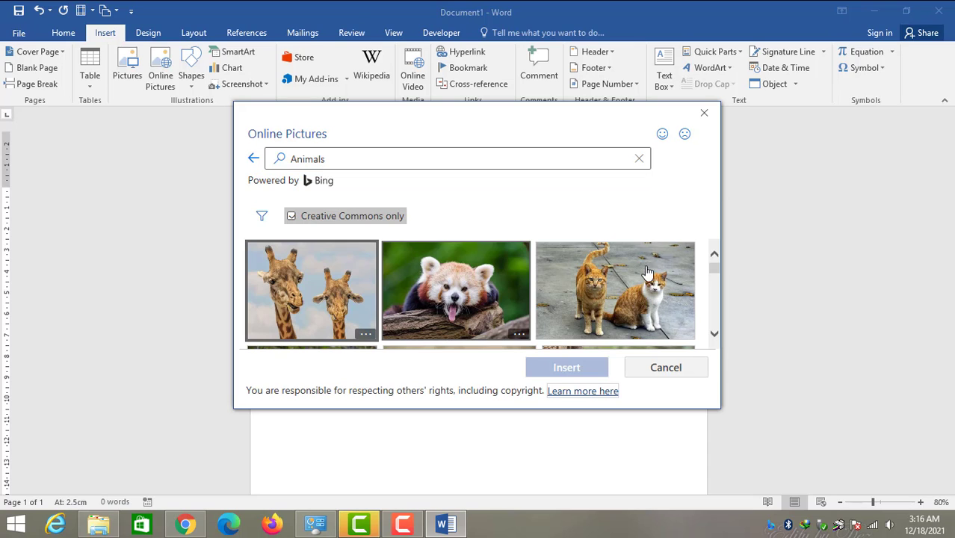
{"action": "mouse_move", "coordinate": [713, 268]}
{"action": "left_mouse_down"}
{"action": "mouse_move", "coordinate": [714, 325]}
{"action": "mouse_move", "coordinate": [729, 267]}
{"action": "mouse_move", "coordinate": [730, 328]}
{"action": "mouse_move", "coordinate": [712, 318]}
{"action": "mouse_move", "coordinate": [718, 269]}
{"action": "left_mouse_up"}
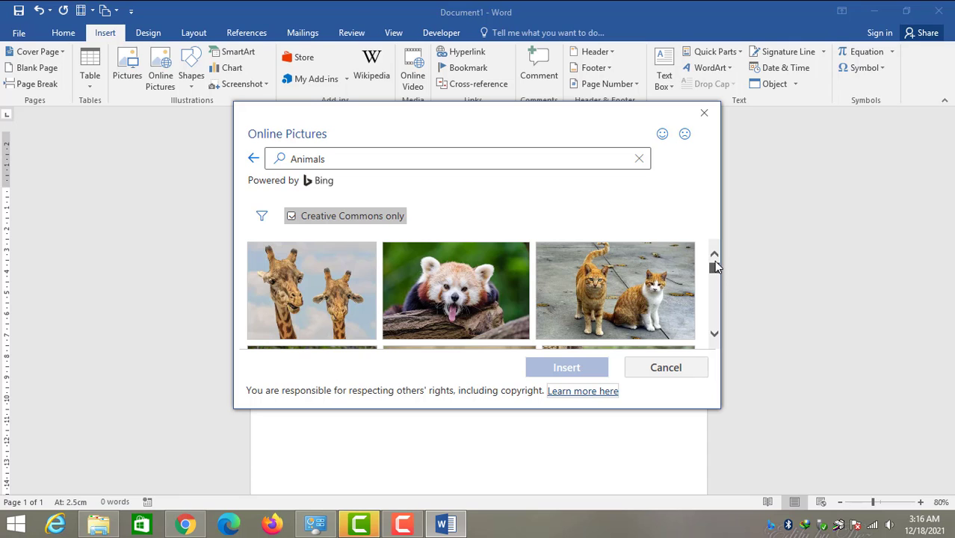
{"action": "mouse_move", "coordinate": [714, 263]}
{"action": "left_mouse_down"}
{"action": "mouse_move", "coordinate": [718, 284]}
{"action": "mouse_move", "coordinate": [718, 267]}
{"action": "left_mouse_up"}
{"action": "left_click", "coordinate": [299, 225]}
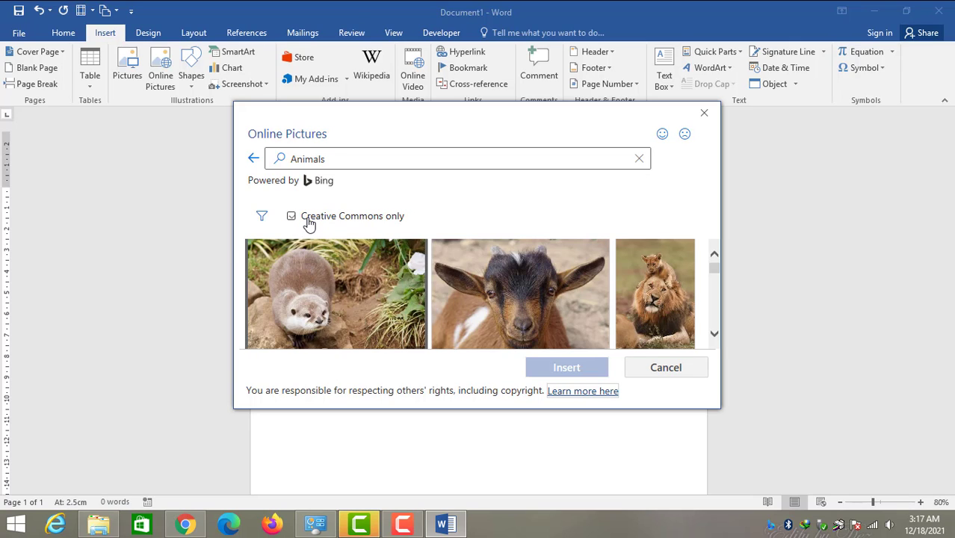
{"action": "left_click", "coordinate": [302, 218]}
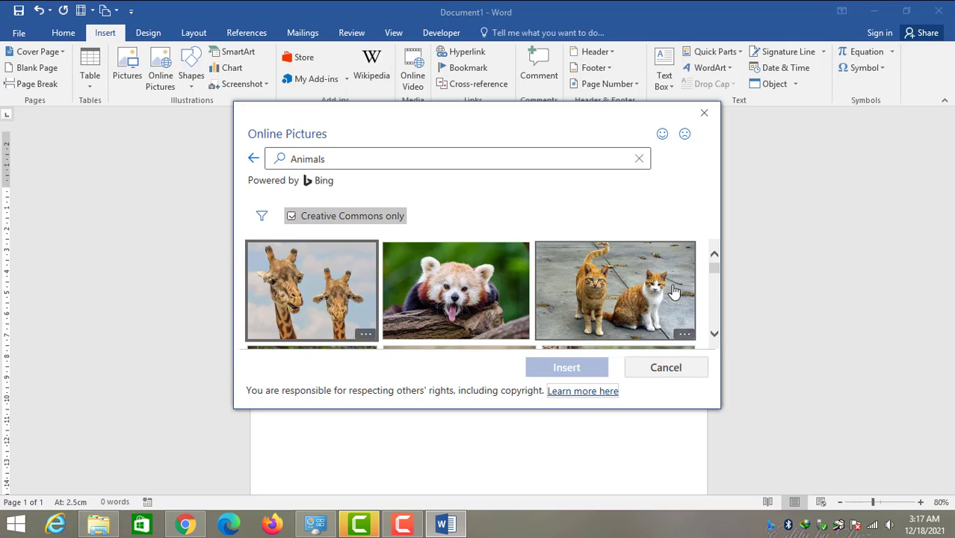
Try to insert the picture of two brown antelopes in a field from the Animals results
{"action": "left_click_drag", "start_coordinate": [714, 270], "coordinate": [715, 297]}
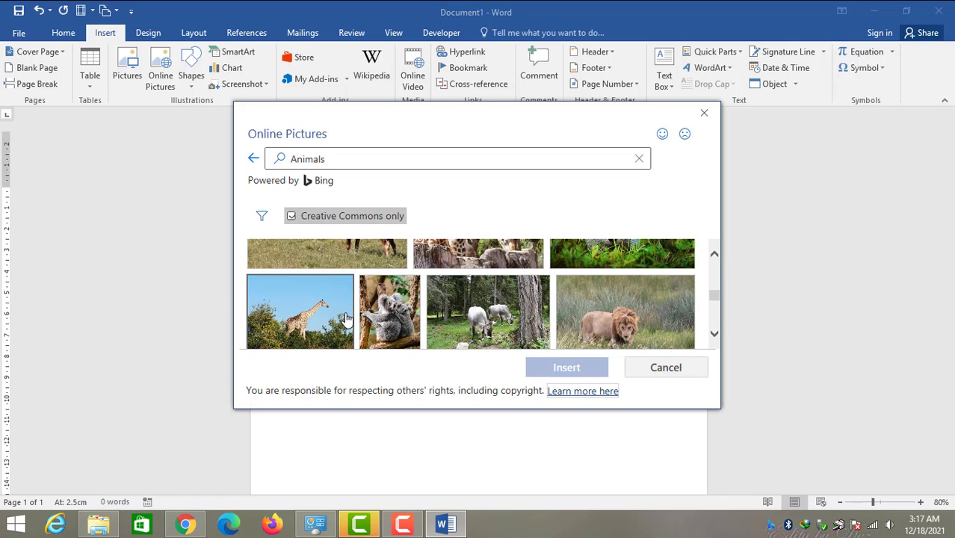
{"action": "scroll", "coordinate": [625, 320], "scroll_direction": "up", "scroll_amount": 2}
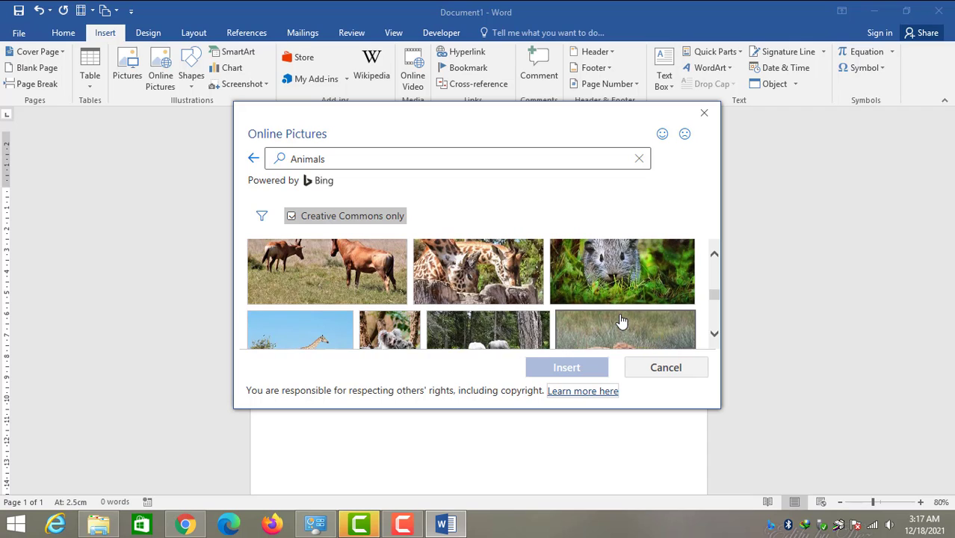
{"action": "scroll", "coordinate": [621, 320], "scroll_direction": "down", "scroll_amount": 1}
{"action": "left_click", "coordinate": [379, 286]}
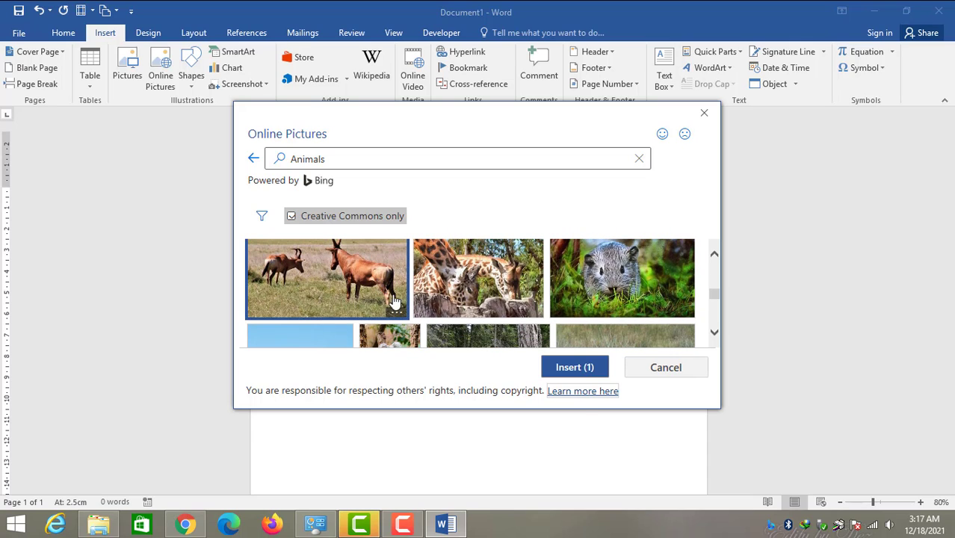
{"action": "left_click", "coordinate": [572, 373]}
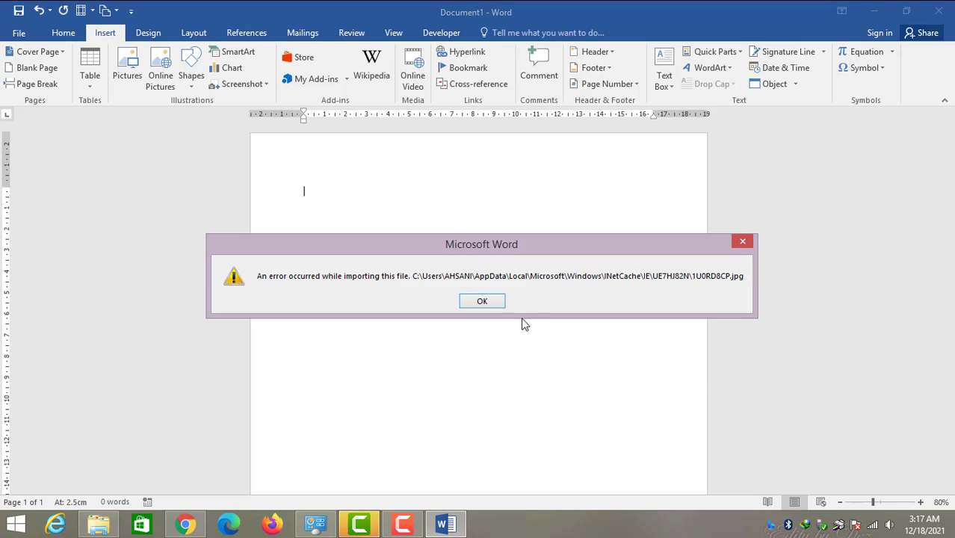
{"action": "left_click", "coordinate": [469, 303]}
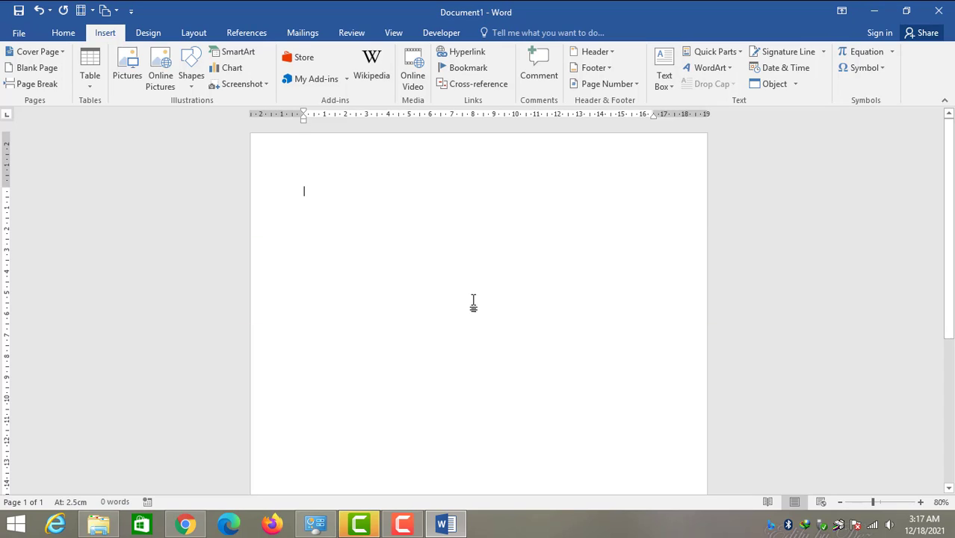
Insert the picture of piled green apples from the Apple category of Bing's online pictures, accepting the security alert
{"action": "left_click", "coordinate": [161, 71]}
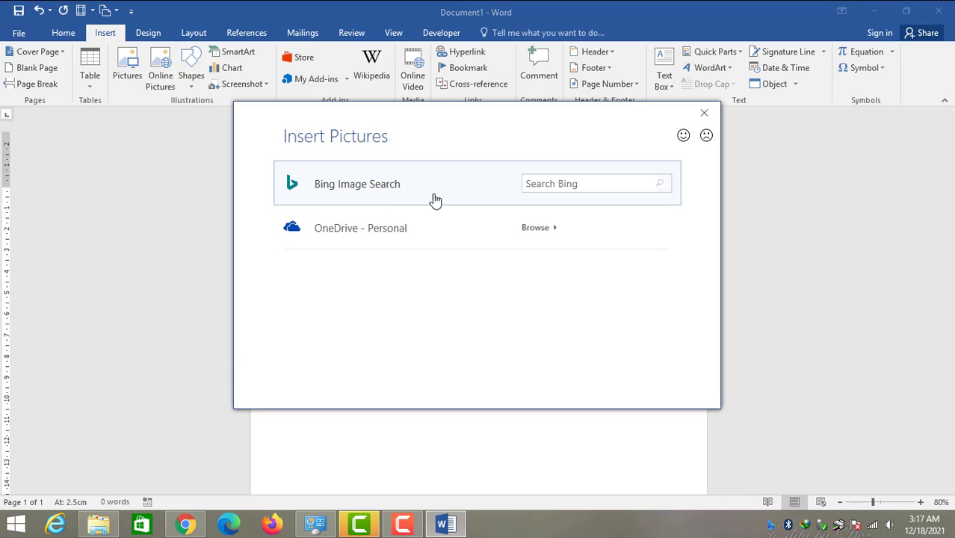
{"action": "left_click", "coordinate": [396, 188]}
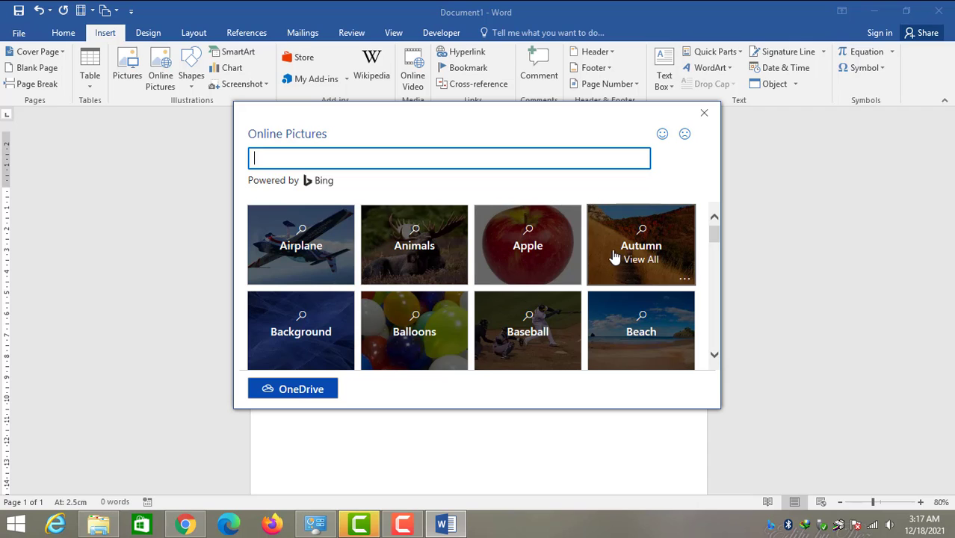
{"action": "left_click", "coordinate": [507, 254]}
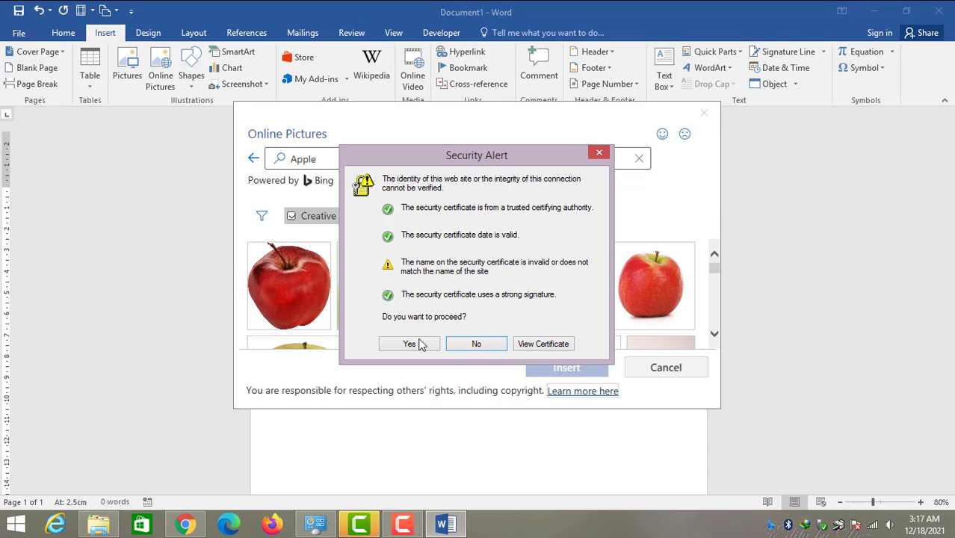
{"action": "left_click", "coordinate": [401, 347]}
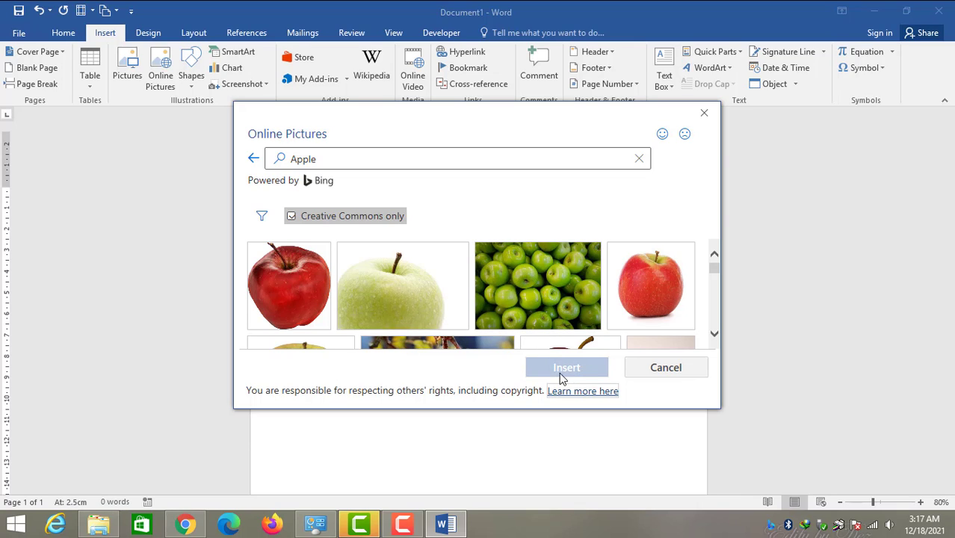
{"action": "left_click", "coordinate": [502, 311]}
{"action": "left_click", "coordinate": [572, 375]}
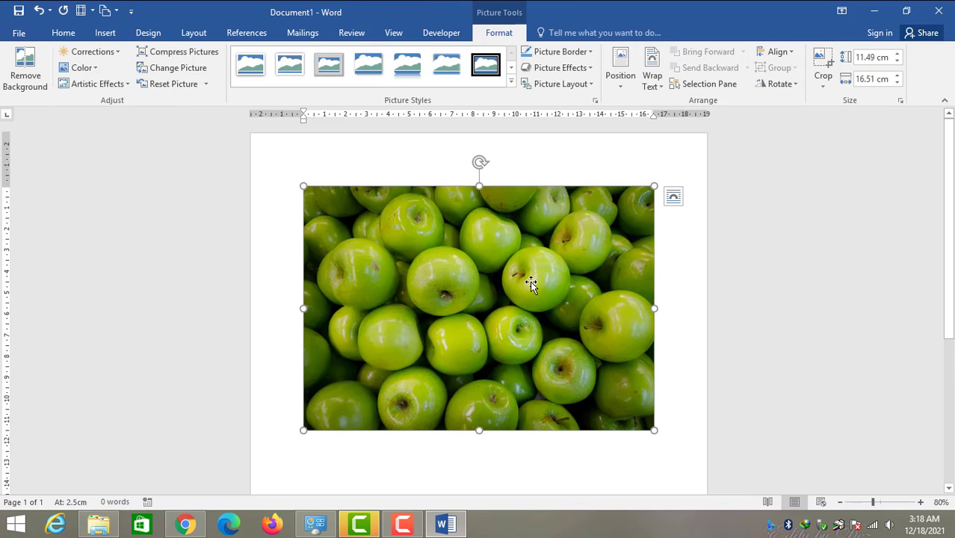
{"action": "left_click", "coordinate": [660, 255]}
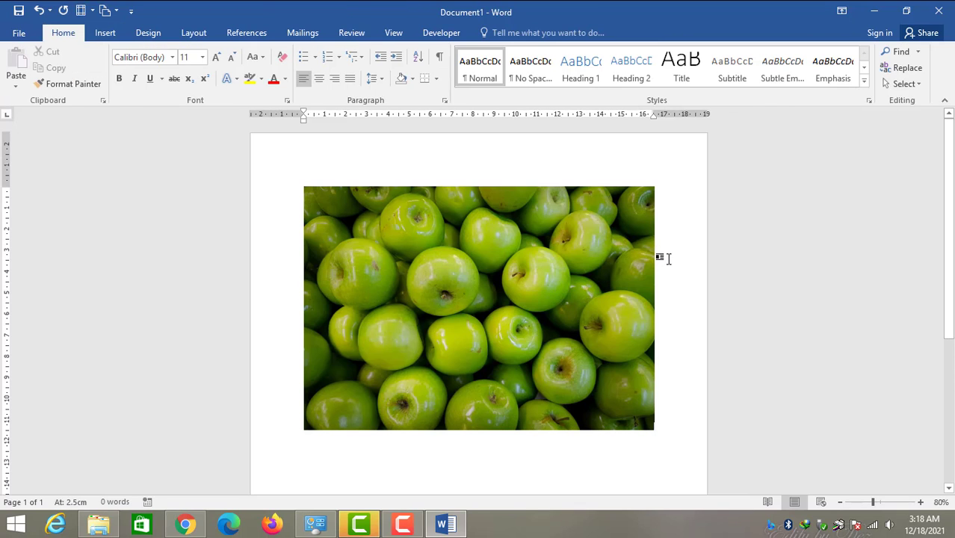
{"action": "left_click", "coordinate": [563, 277]}
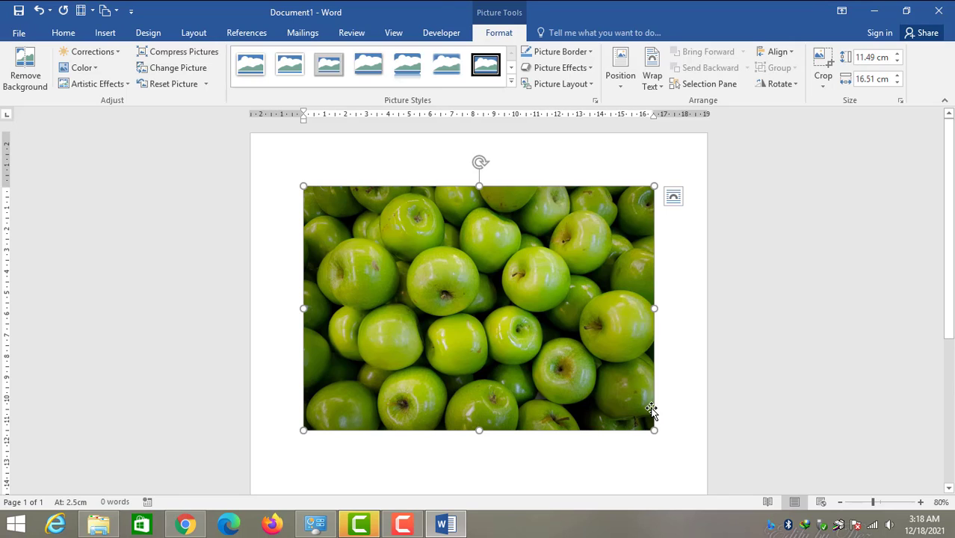
{"action": "left_click", "coordinate": [679, 453]}
{"action": "left_click", "coordinate": [558, 373]}
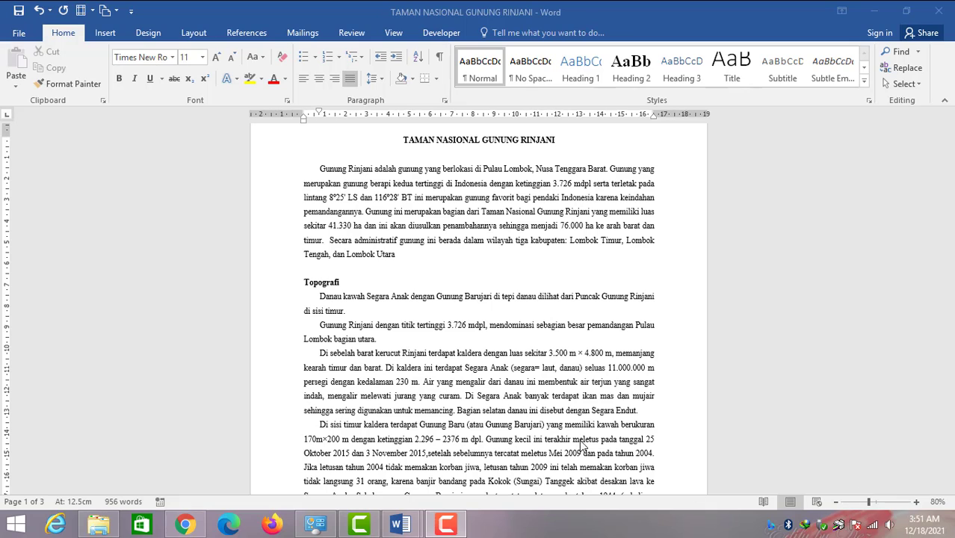
Insert the picture Rinjani-trekking-volcano_IMGP7823-rt from Downloads into the third Topografi paragraph, before "Segara Anak banyak terdapat ikan mas"
{"action": "left_click", "coordinate": [482, 383]}
{"action": "scroll", "coordinate": [482, 381], "scroll_direction": "down", "scroll_amount": 1}
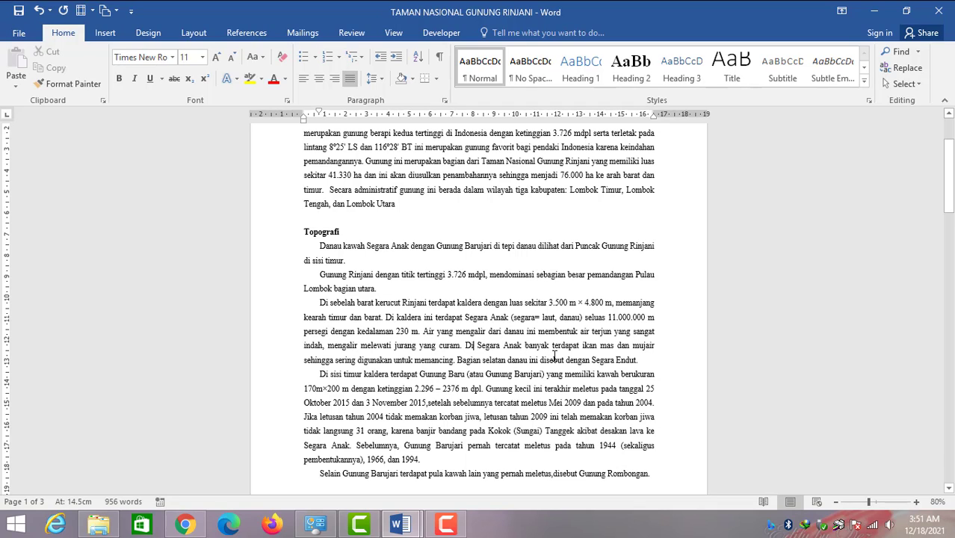
{"action": "left_click", "coordinate": [105, 33]}
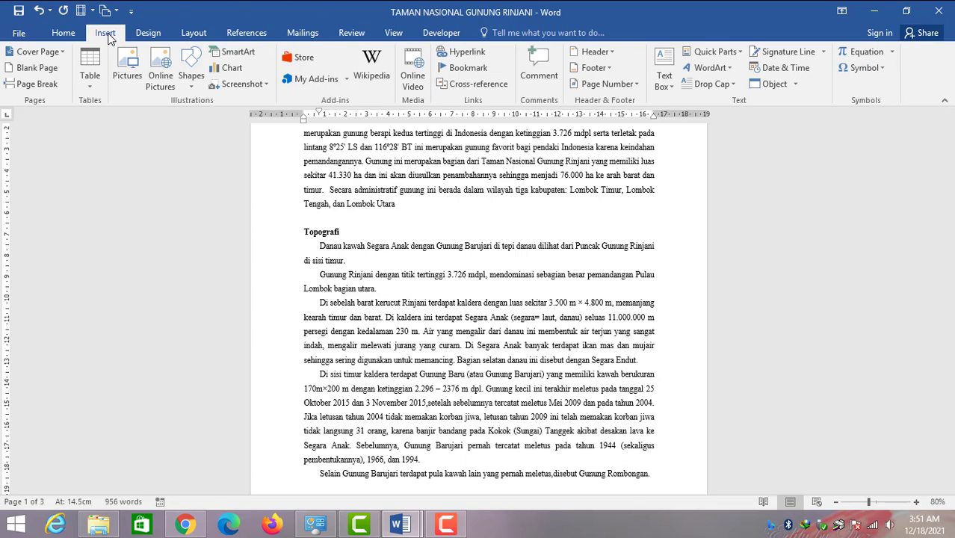
{"action": "left_click", "coordinate": [128, 76]}
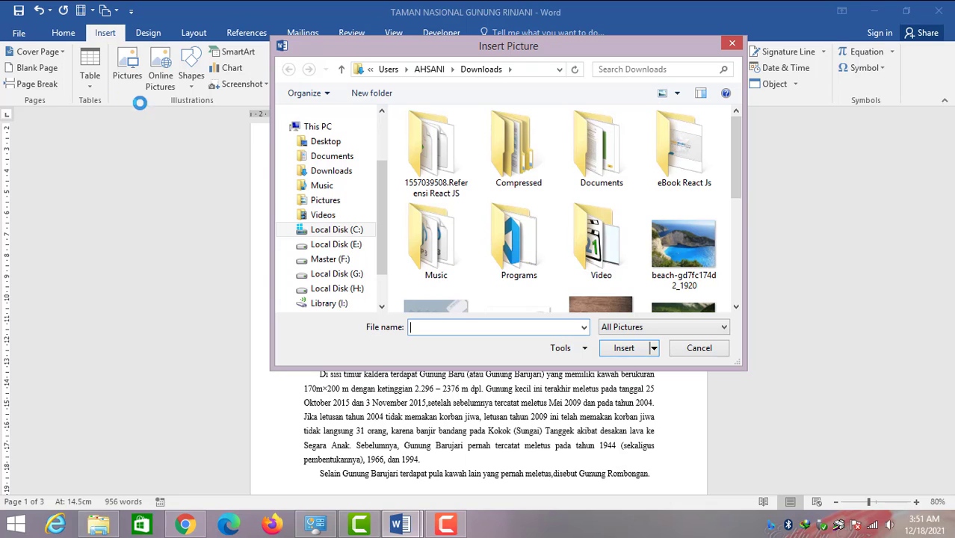
{"action": "left_click_drag", "start_coordinate": [735, 169], "coordinate": [730, 260]}
{"action": "left_click", "coordinate": [600, 262]}
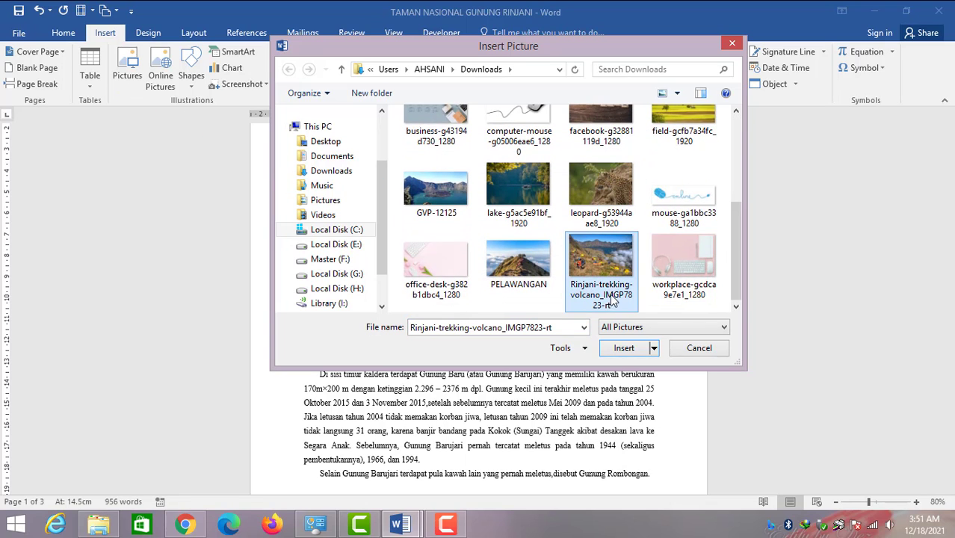
{"action": "left_click", "coordinate": [617, 350]}
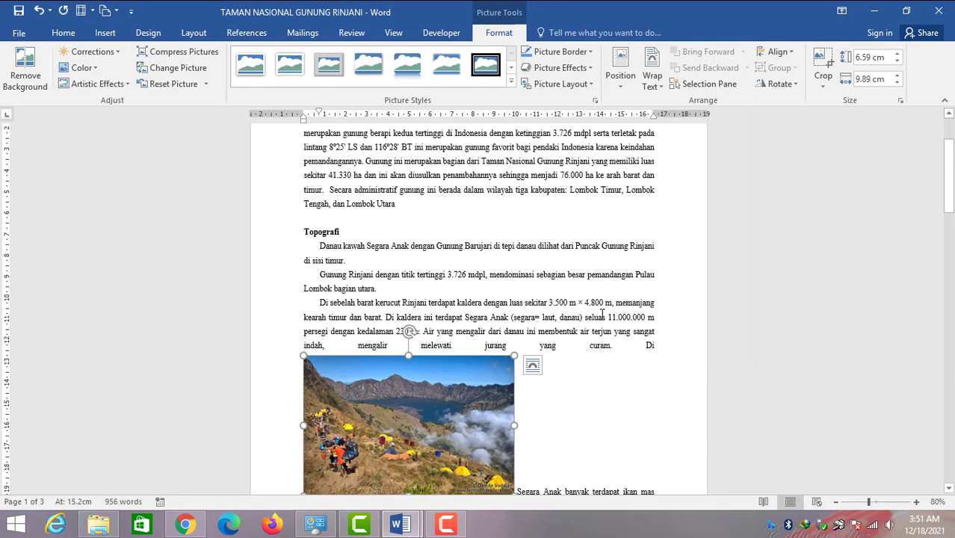
Try the Behind Text and In Front of Text wrappings on the Rinjani picture, and set it to Through
{"action": "scroll", "coordinate": [598, 306], "scroll_direction": "down", "scroll_amount": 1}
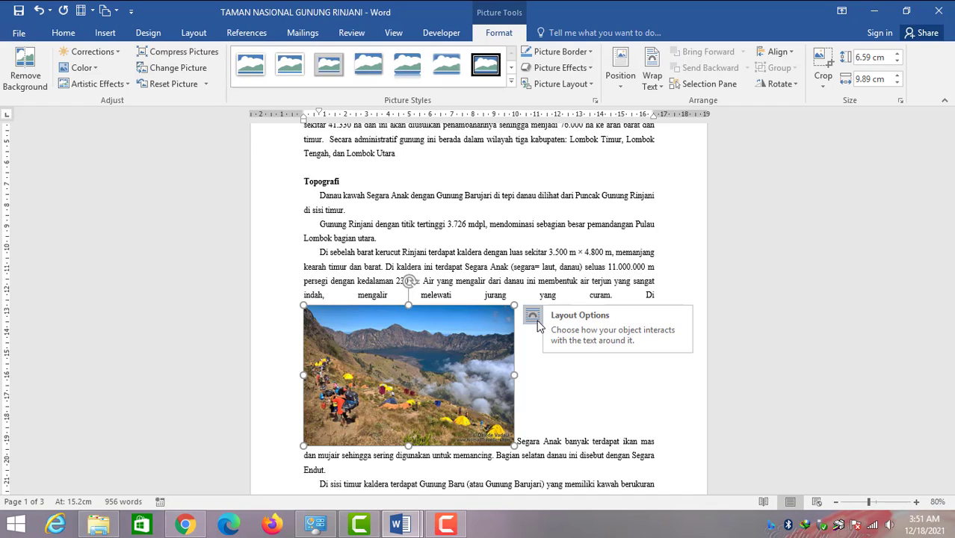
{"action": "left_click", "coordinate": [533, 317]}
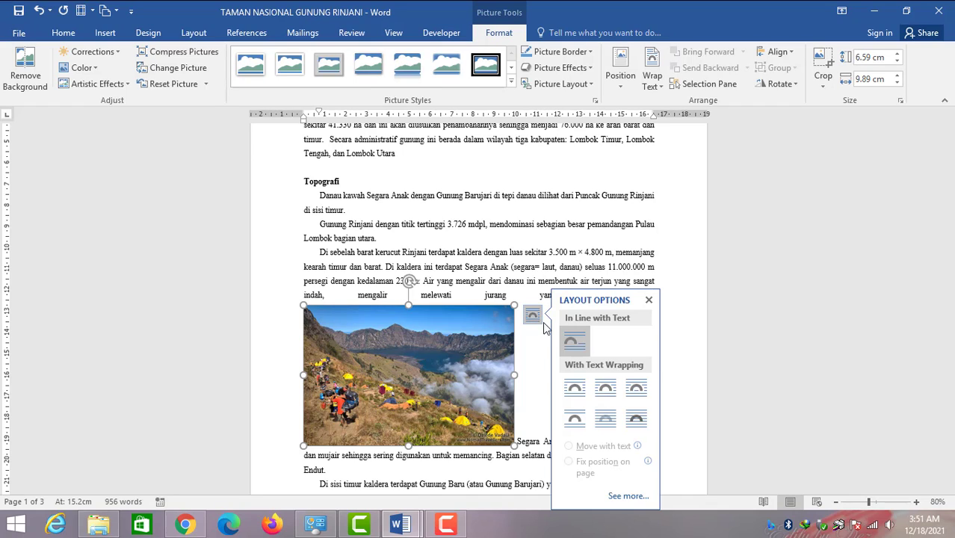
{"action": "left_click", "coordinate": [606, 421]}
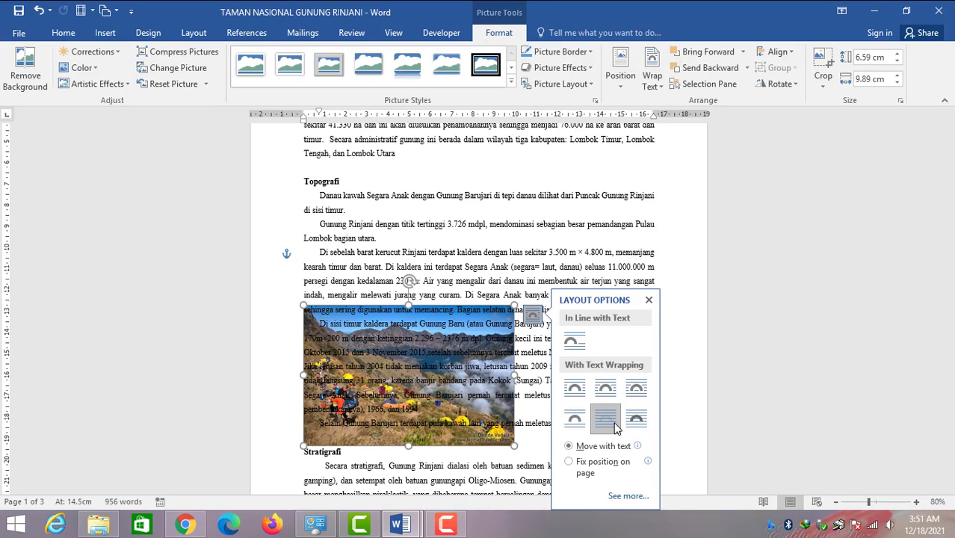
{"action": "left_click", "coordinate": [637, 423]}
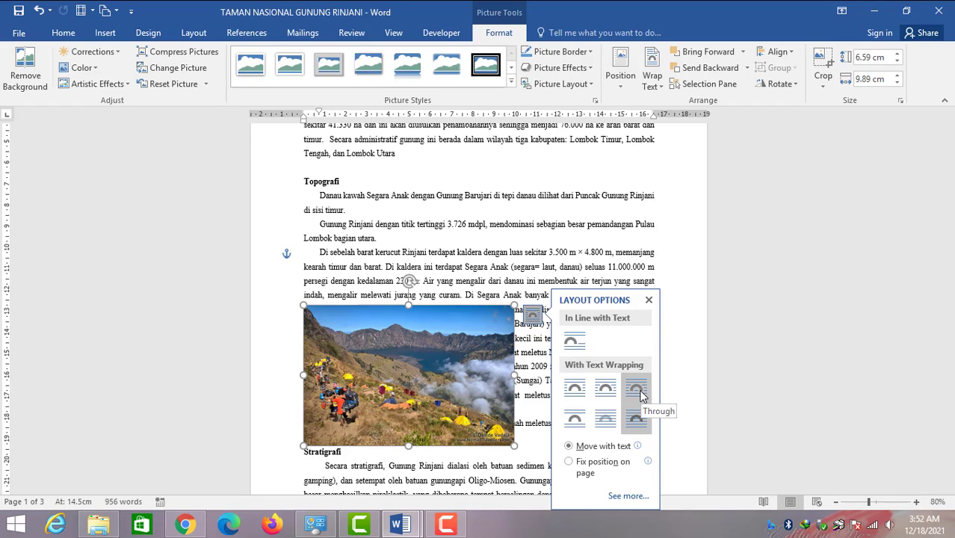
{"action": "left_click", "coordinate": [638, 389]}
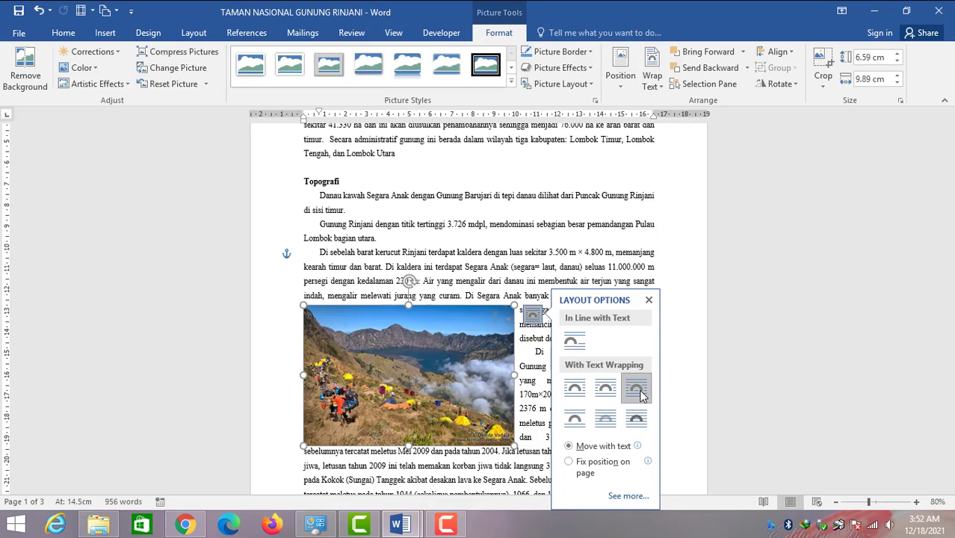
Move the Rinjani picture to the middle of the text, up about one line, and back against the left margin
{"action": "left_click_drag", "start_coordinate": [415, 370], "coordinate": [490, 371]}
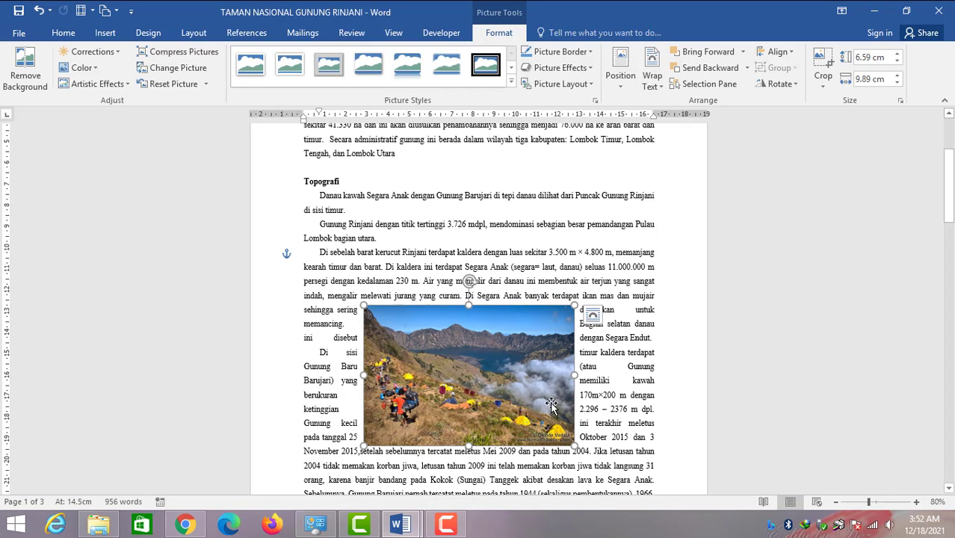
{"action": "left_click", "coordinate": [593, 314]}
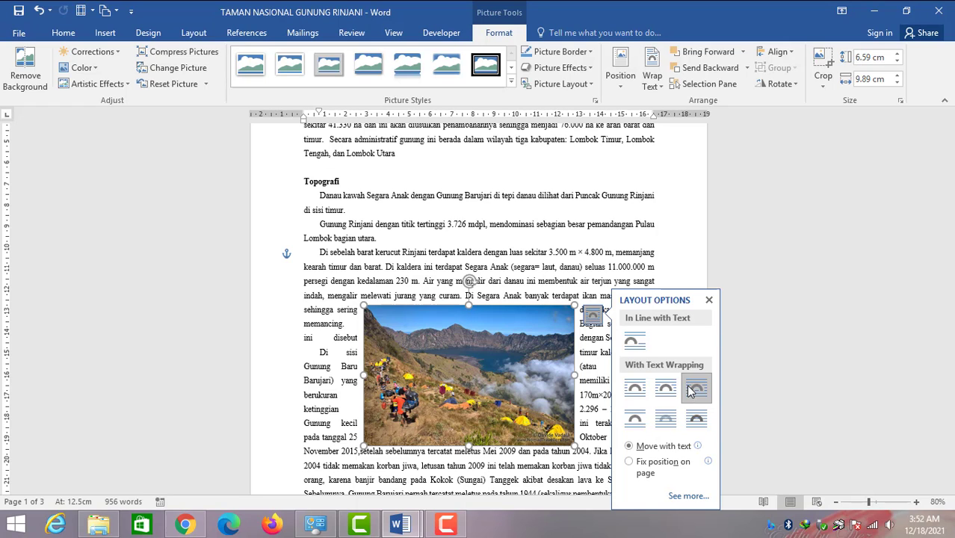
{"action": "mouse_move", "coordinate": [527, 373]}
{"action": "left_mouse_down"}
{"action": "mouse_move", "coordinate": [532, 361]}
{"action": "mouse_move", "coordinate": [532, 374]}
{"action": "left_mouse_up"}
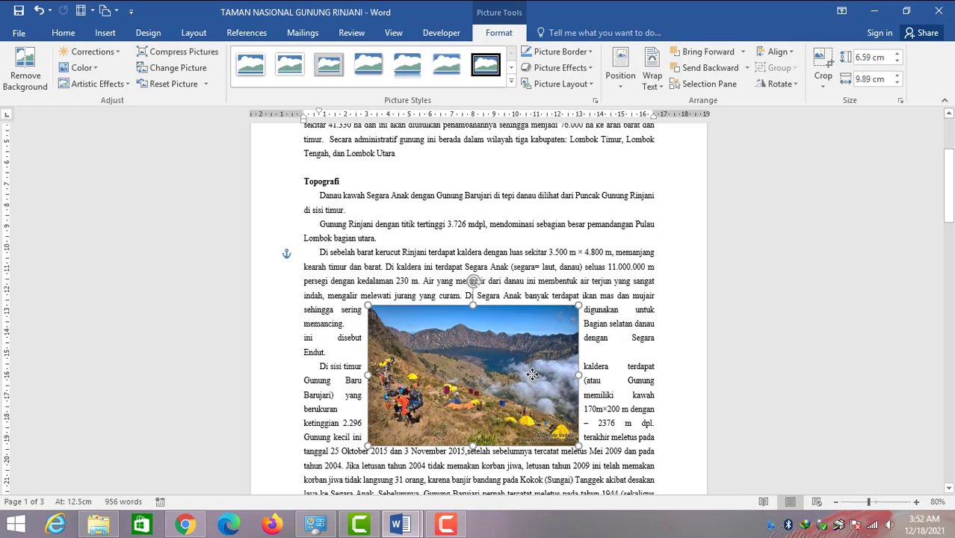
{"action": "scroll", "coordinate": [529, 366], "scroll_direction": "down", "scroll_amount": 1}
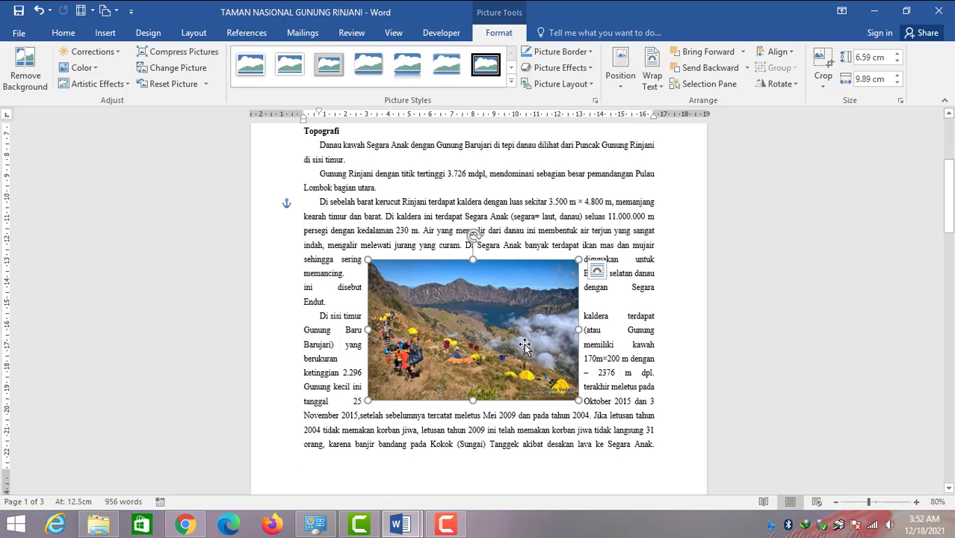
{"action": "left_click_drag", "start_coordinate": [511, 339], "coordinate": [512, 319]}
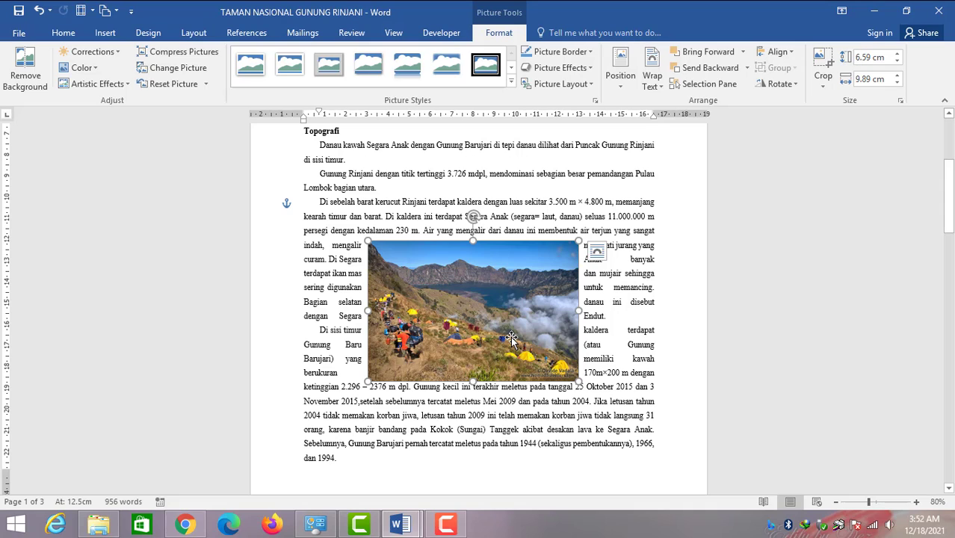
{"action": "left_click_drag", "start_coordinate": [486, 299], "coordinate": [419, 294]}
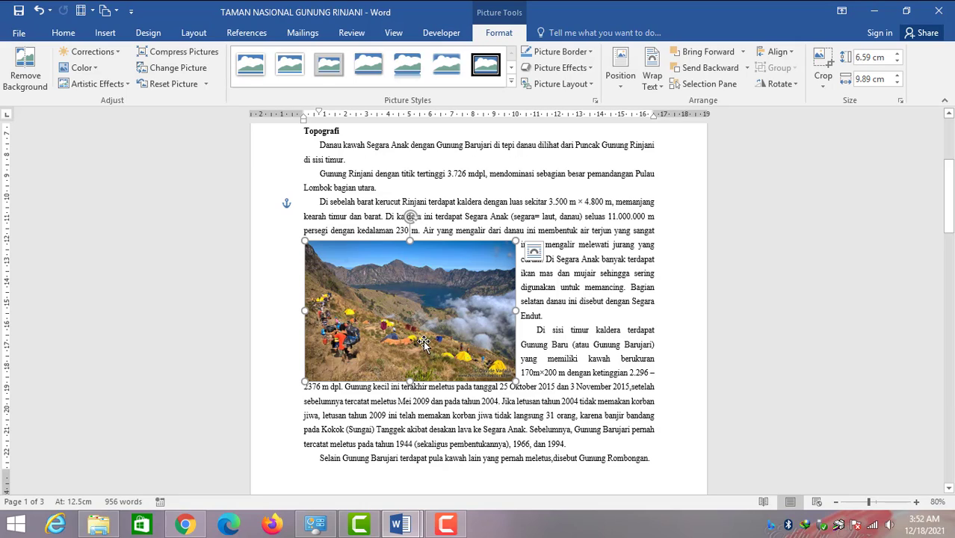
Crop the Rinjani picture from its bottom edge and top-left corner to about 5.54 × 9.33 cm, and shift it back toward the left margin
{"action": "left_click", "coordinate": [824, 84]}
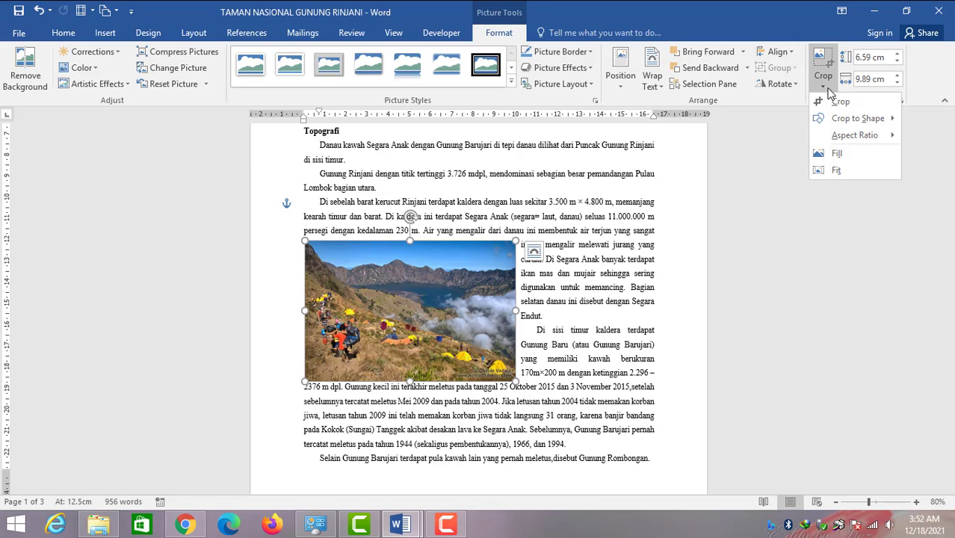
{"action": "left_click", "coordinate": [837, 101]}
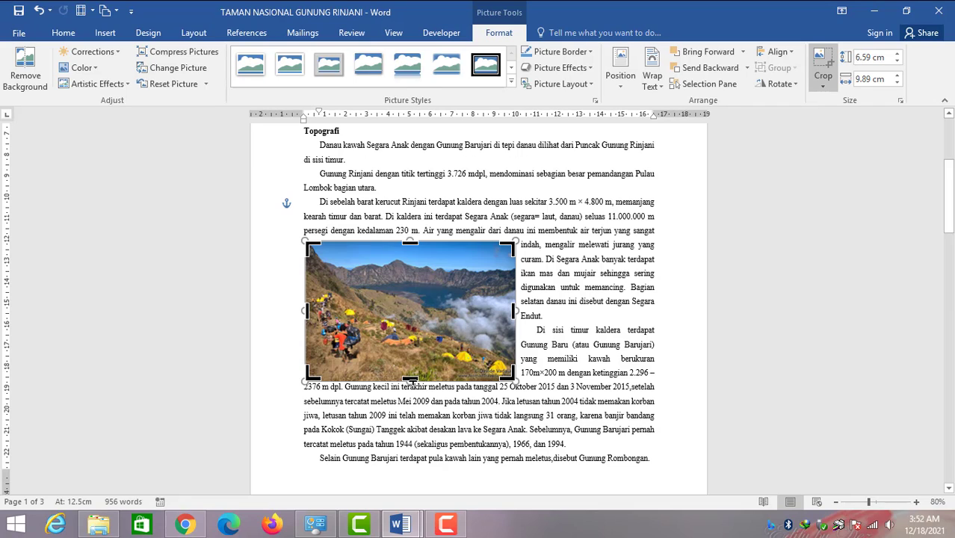
{"action": "left_click_drag", "start_coordinate": [410, 381], "coordinate": [410, 372]}
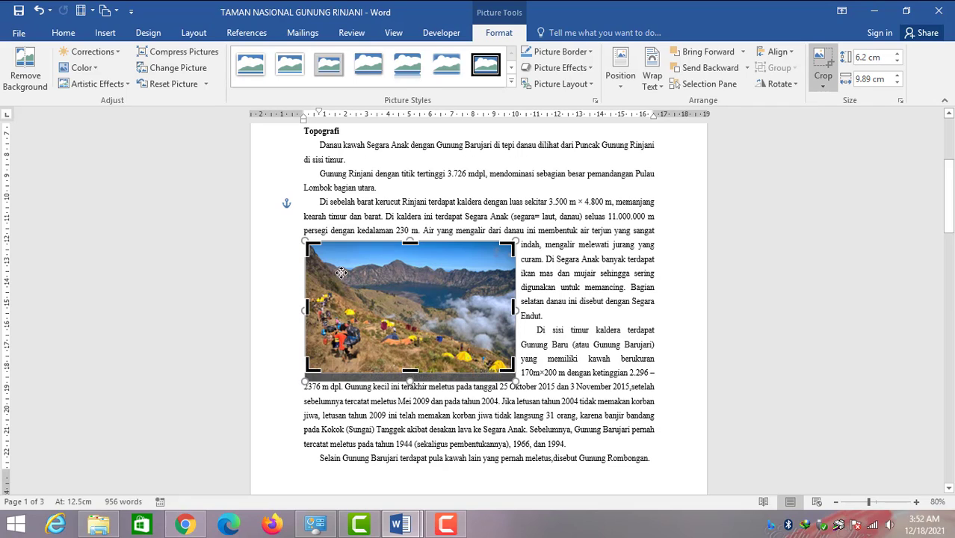
{"action": "left_click_drag", "start_coordinate": [312, 248], "coordinate": [324, 262]}
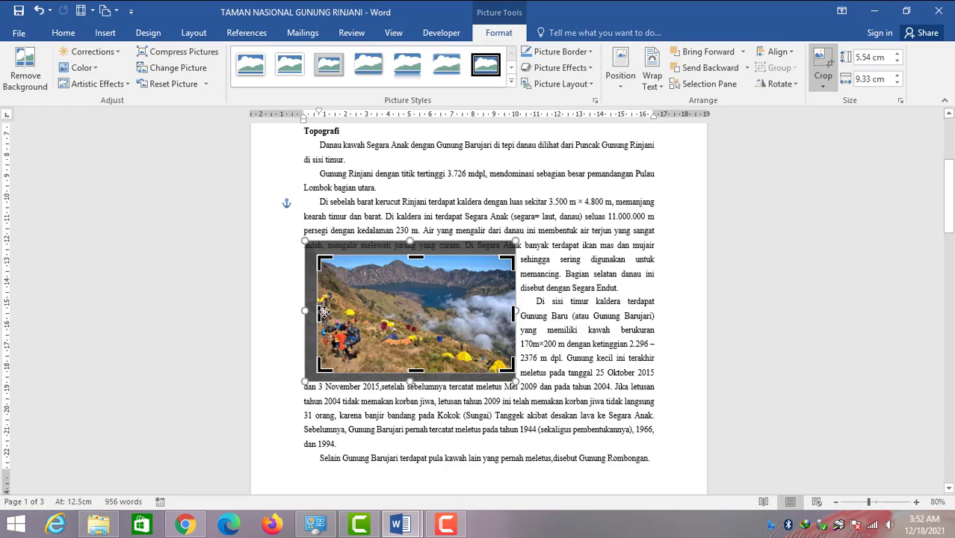
{"action": "left_click", "coordinate": [589, 316]}
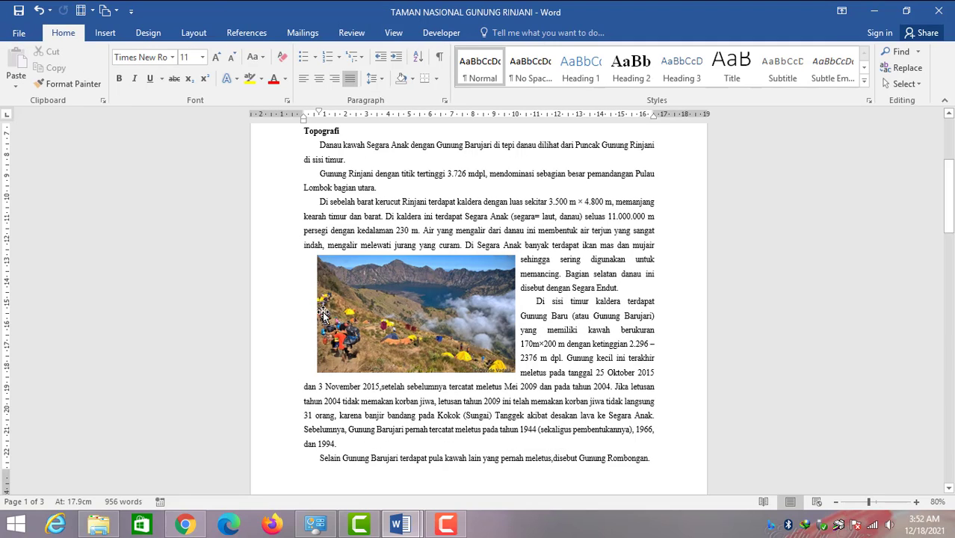
{"action": "left_click_drag", "start_coordinate": [418, 314], "coordinate": [408, 315]}
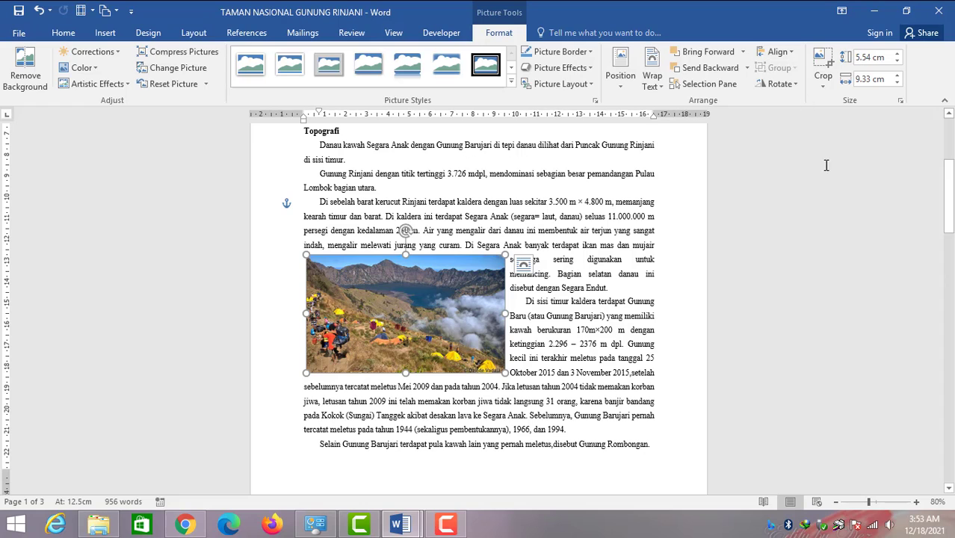
Try centre and right alignment on the cropped Rinjani picture, and align it left to the margin
{"action": "scroll", "coordinate": [811, 187], "scroll_direction": "up", "scroll_amount": 2}
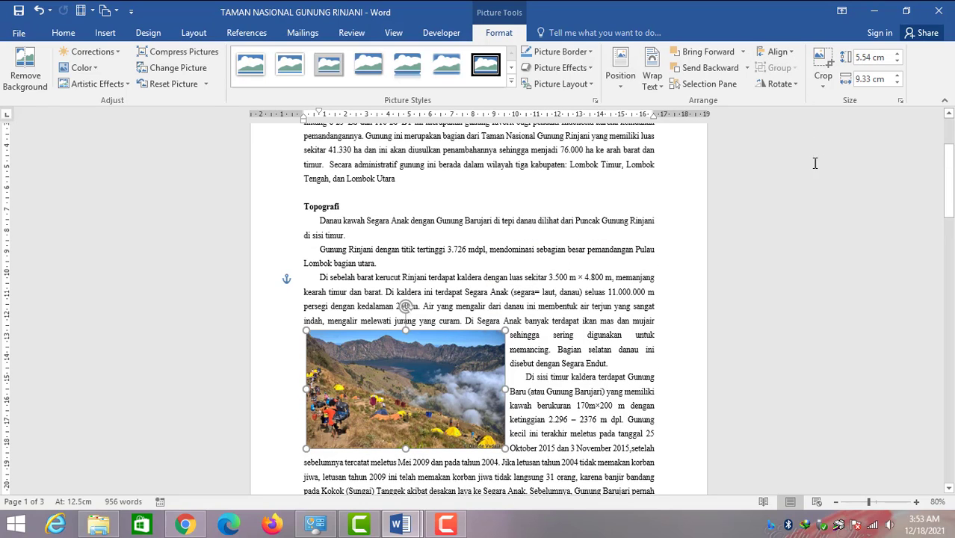
{"action": "left_click", "coordinate": [790, 54]}
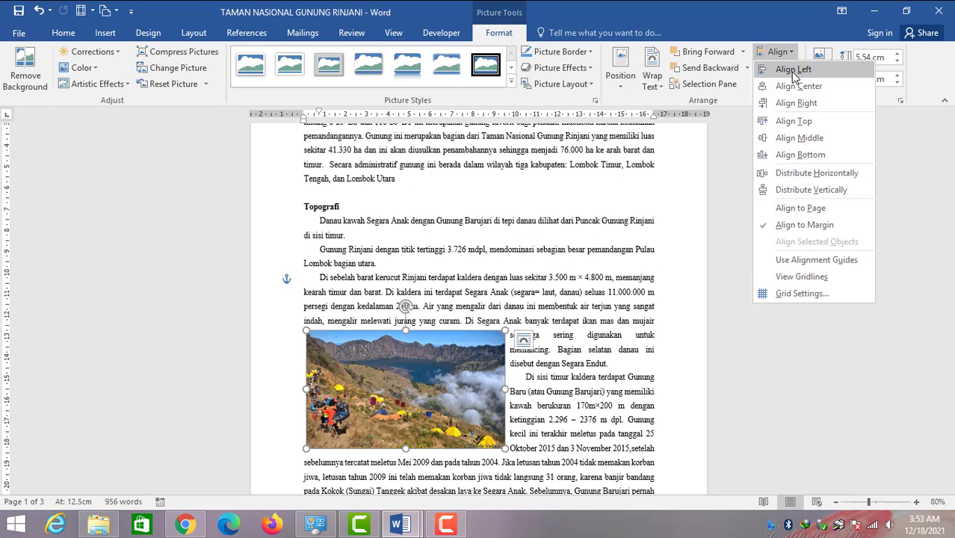
{"action": "left_click", "coordinate": [797, 89]}
{"action": "left_click", "coordinate": [777, 51]}
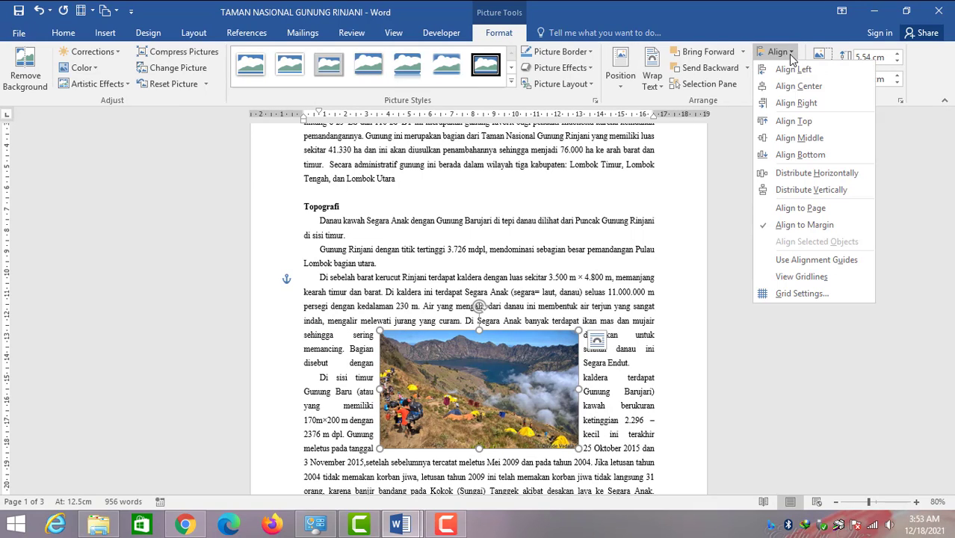
{"action": "left_click", "coordinate": [810, 103]}
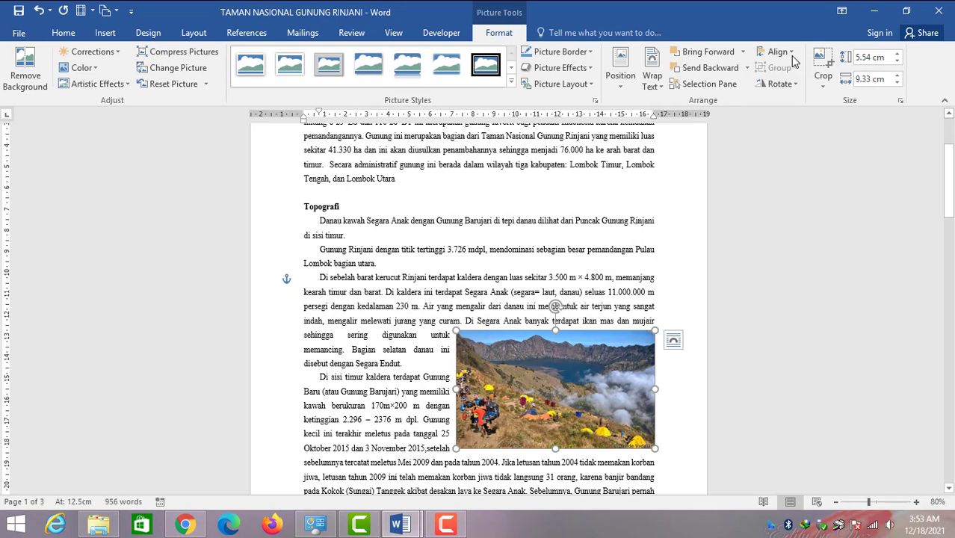
{"action": "left_click", "coordinate": [792, 54]}
{"action": "left_click", "coordinate": [790, 68]}
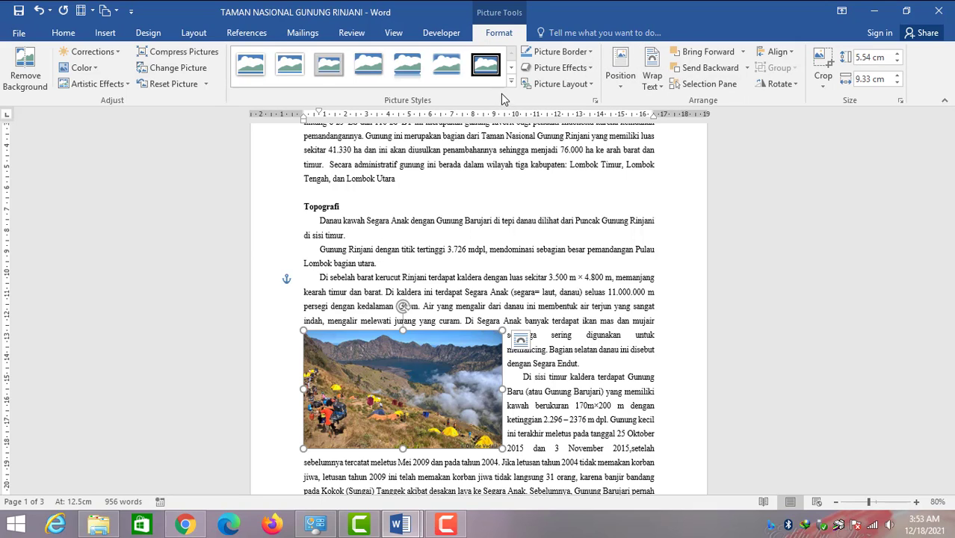
Give the Rinjani picture a 4½ pt border in dark gold
{"action": "left_click", "coordinate": [594, 52]}
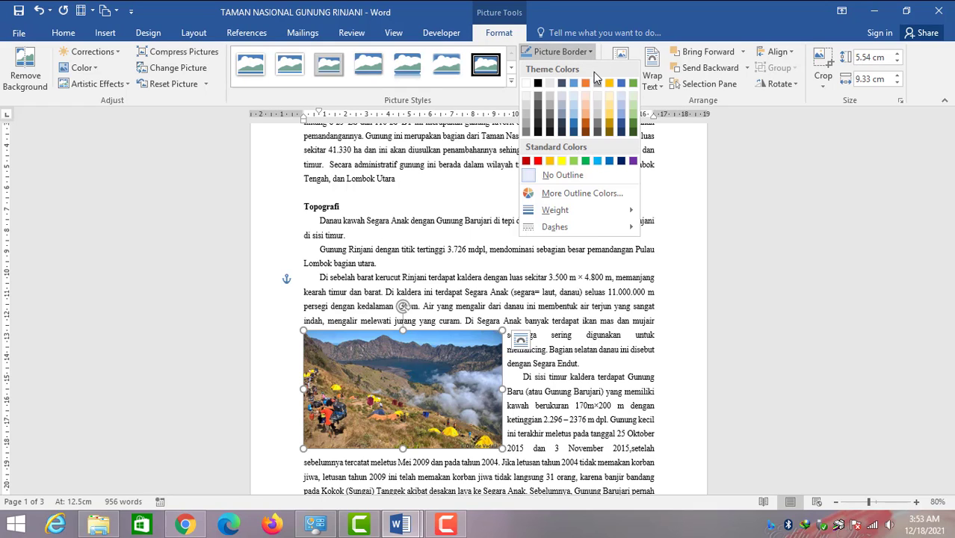
{"action": "mouse_move", "coordinate": [619, 220]}
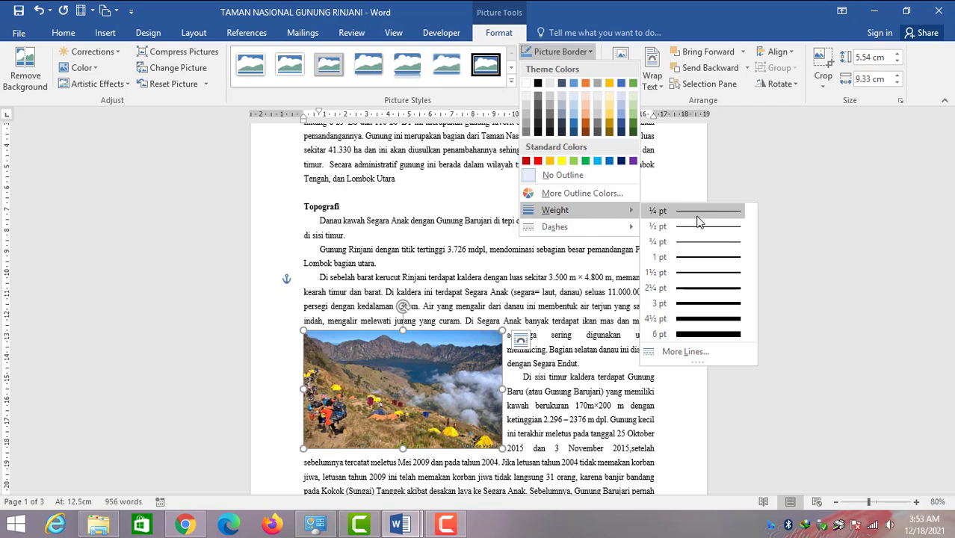
{"action": "left_click", "coordinate": [715, 320]}
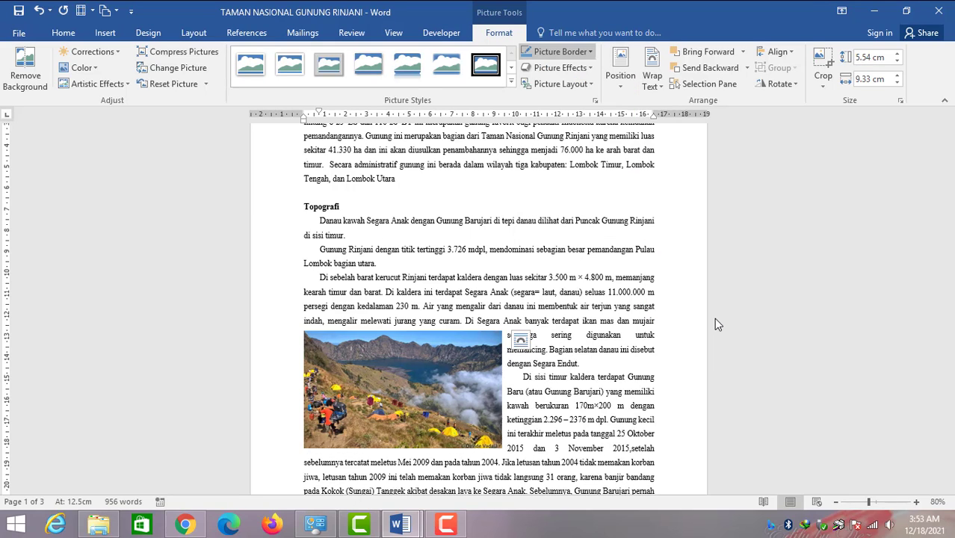
{"action": "left_click", "coordinate": [590, 53]}
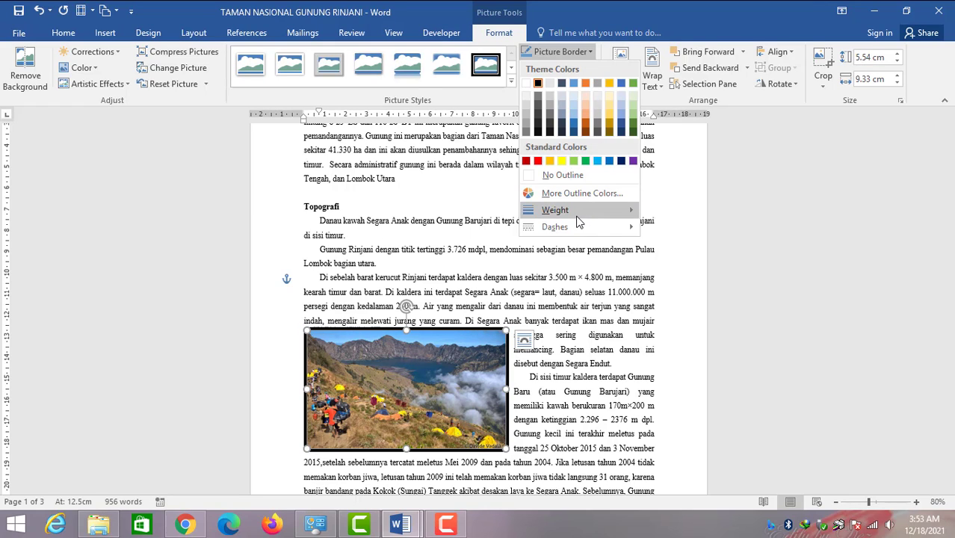
{"action": "left_click", "coordinate": [607, 131]}
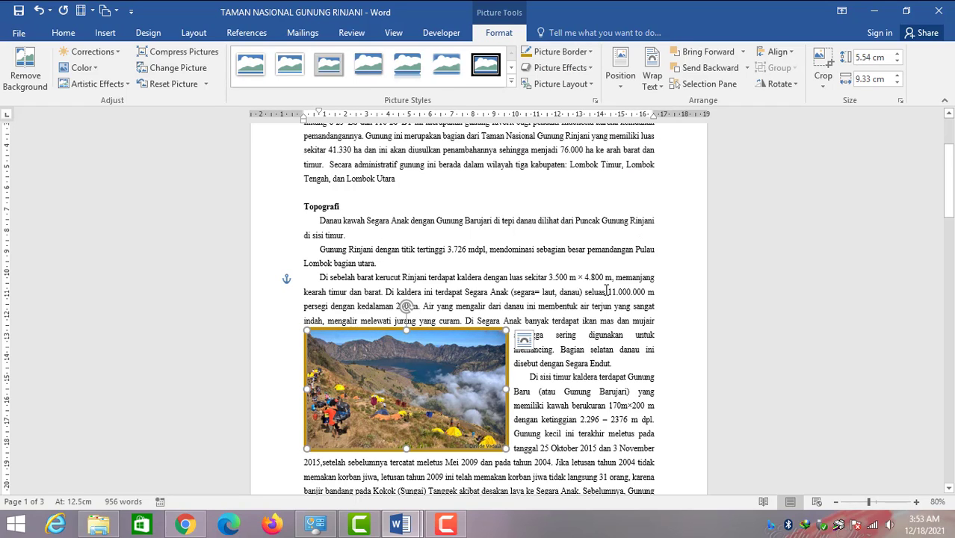
Add a reflection effect to the Rinjani picture using the centre variation of the reflection presets
{"action": "left_click", "coordinate": [589, 68]}
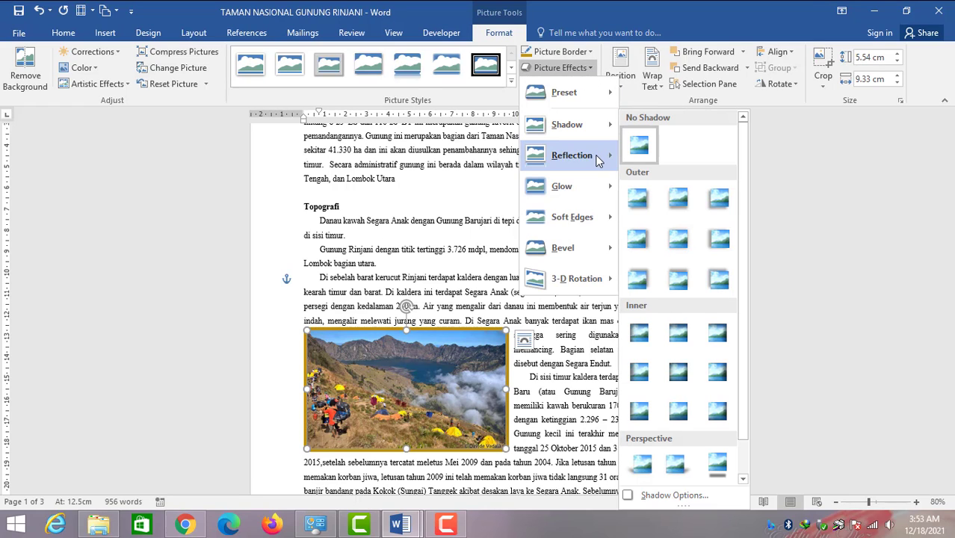
{"action": "mouse_move", "coordinate": [602, 158]}
{"action": "mouse_move", "coordinate": [607, 124]}
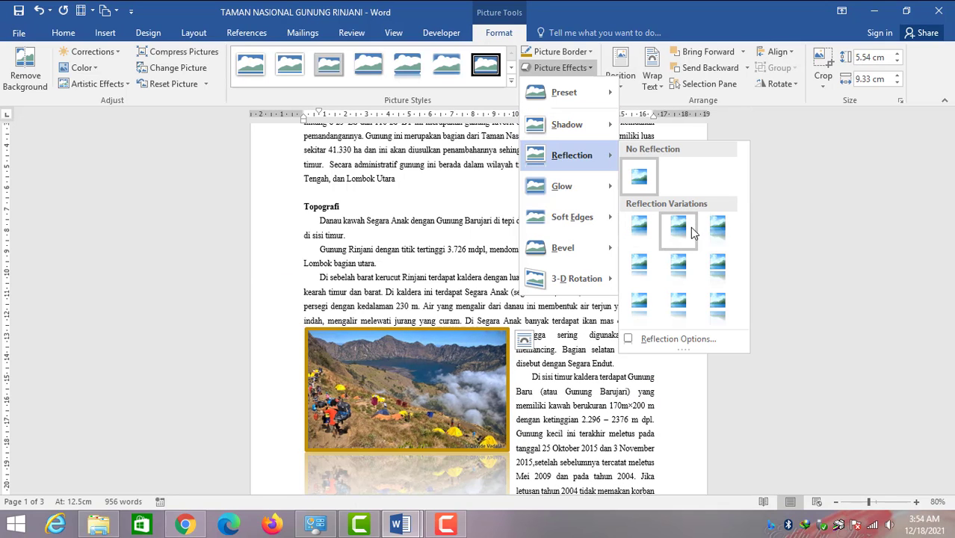
{"action": "left_click", "coordinate": [680, 268]}
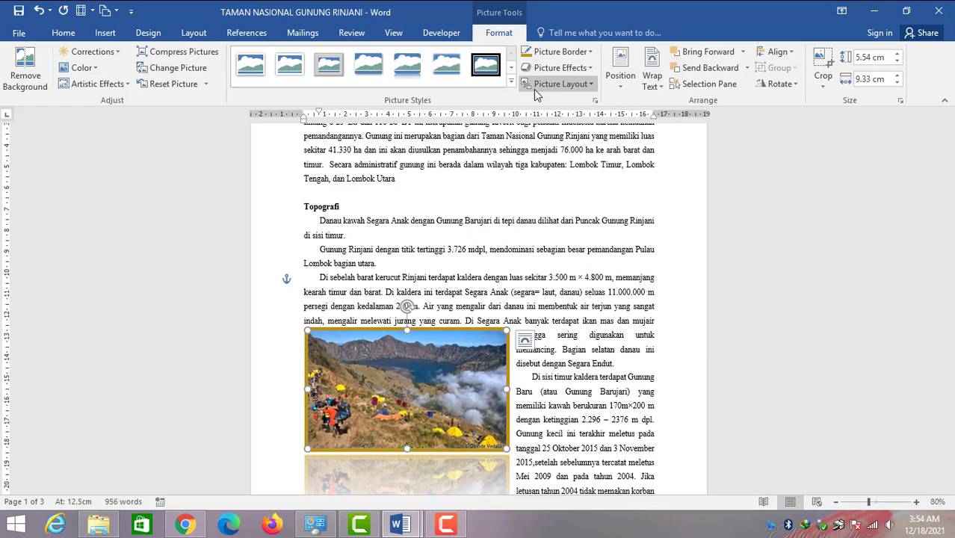
Apply the white bevelled frame style with a reflection to the Rinjani picture and sharpen it with the strongest sharpening preset
{"action": "left_click", "coordinate": [511, 83]}
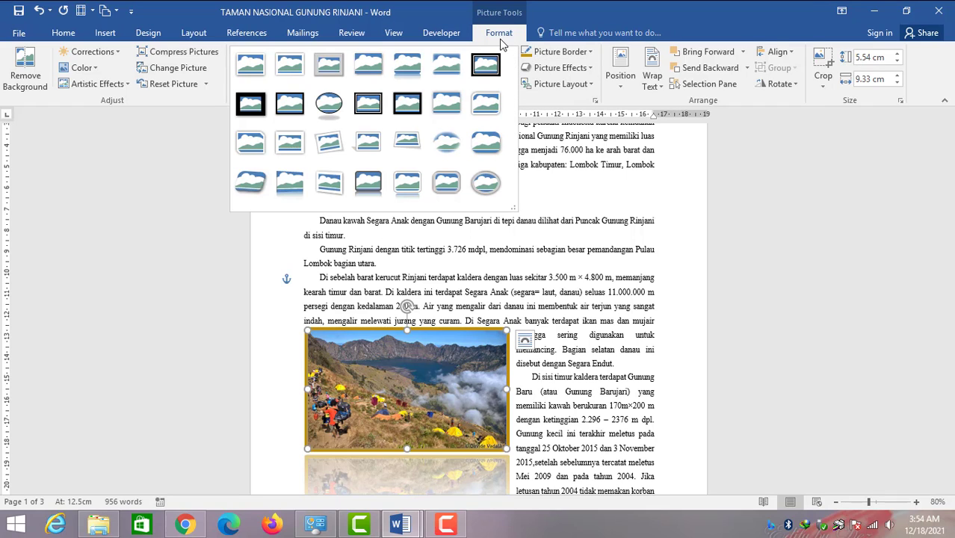
{"action": "left_click", "coordinate": [501, 45]}
{"action": "left_click", "coordinate": [511, 87]}
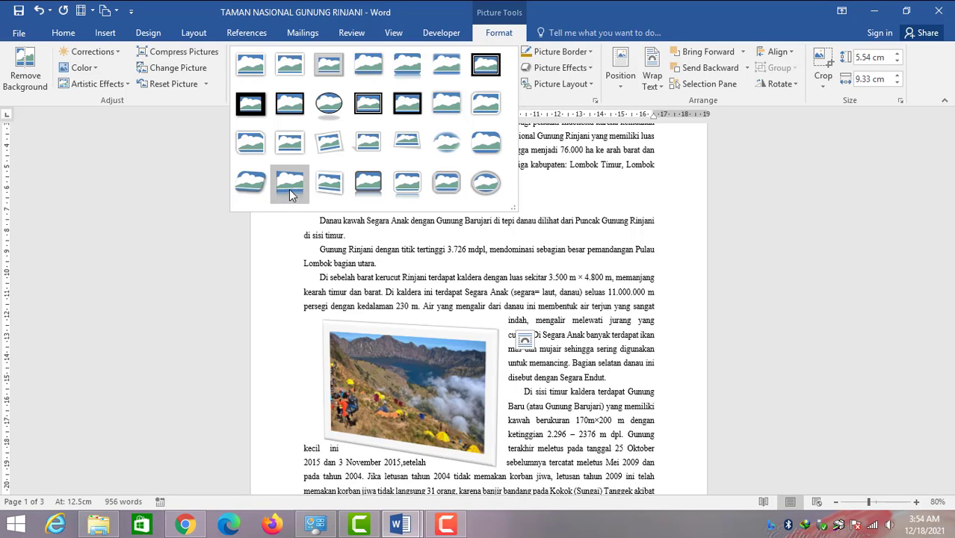
{"action": "left_click", "coordinate": [403, 185]}
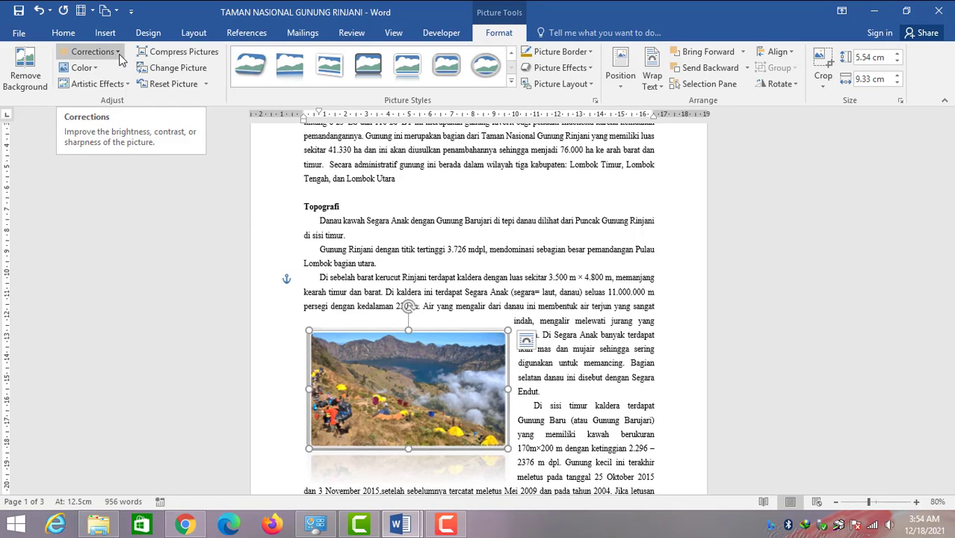
{"action": "left_click", "coordinate": [93, 51]}
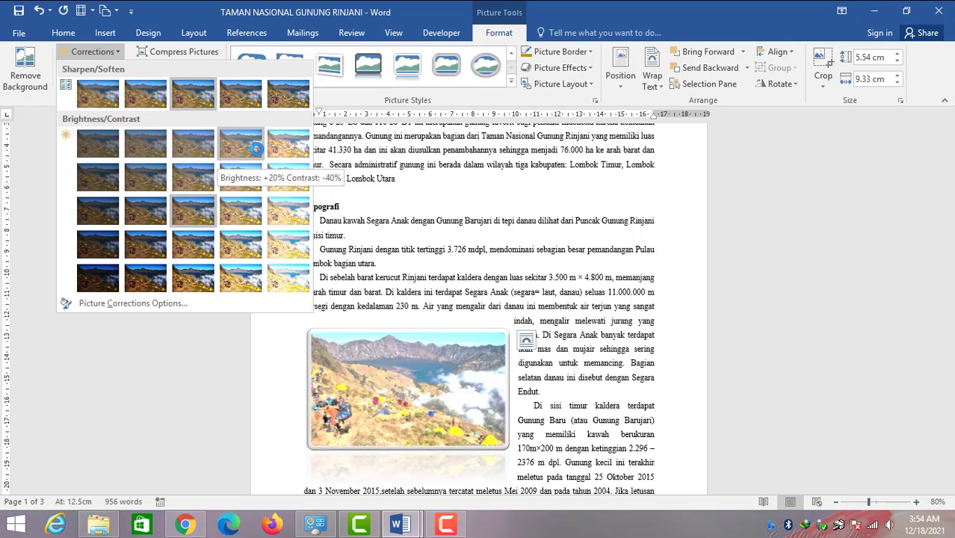
{"action": "left_click", "coordinate": [285, 107]}
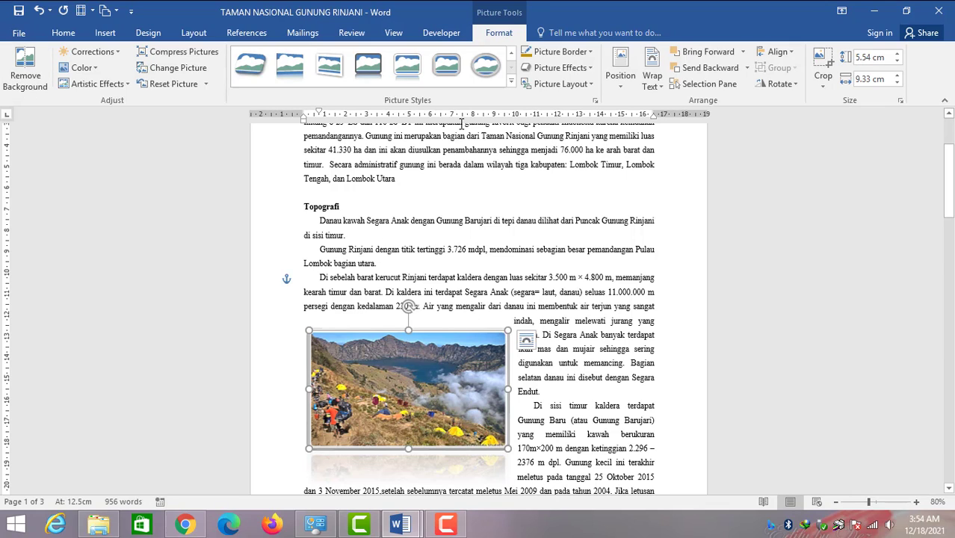
{"action": "left_click", "coordinate": [591, 86]}
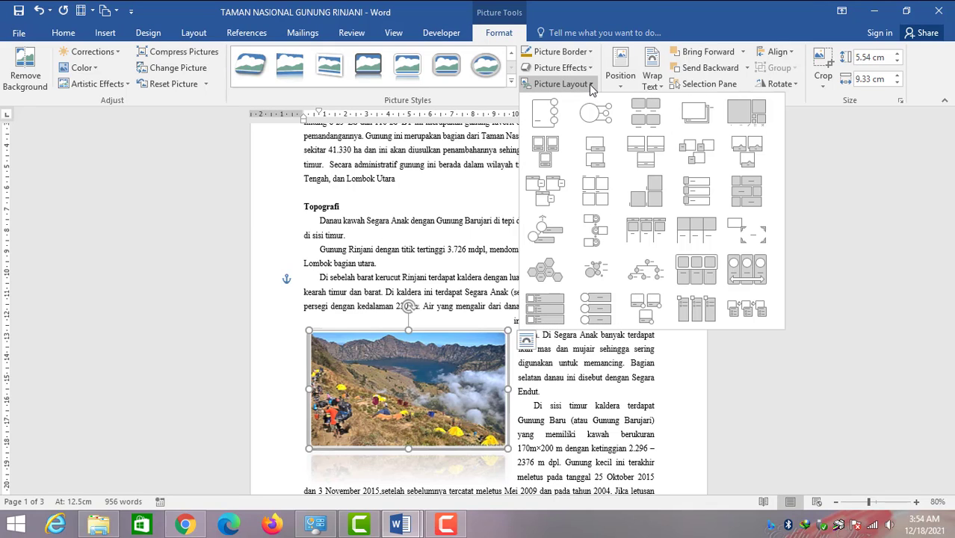
{"action": "left_click", "coordinate": [664, 6]}
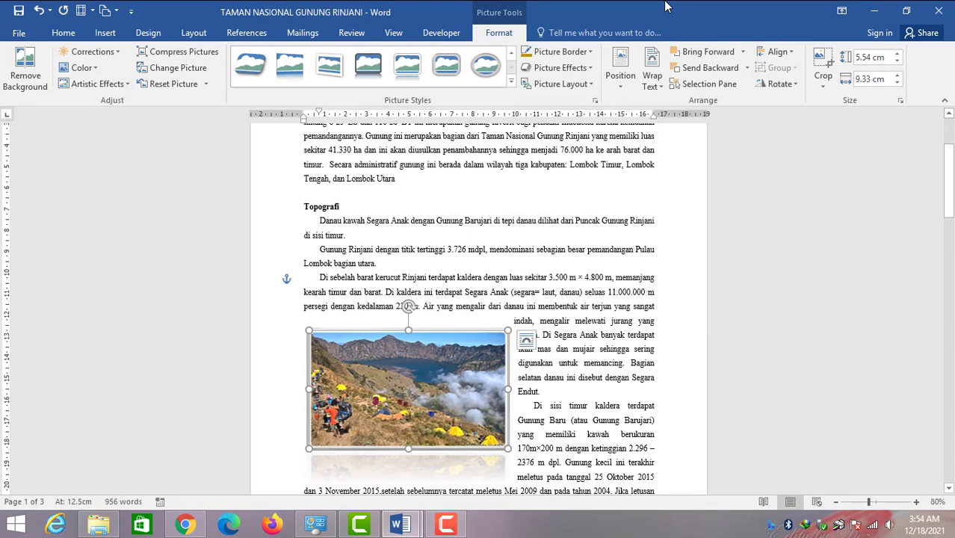